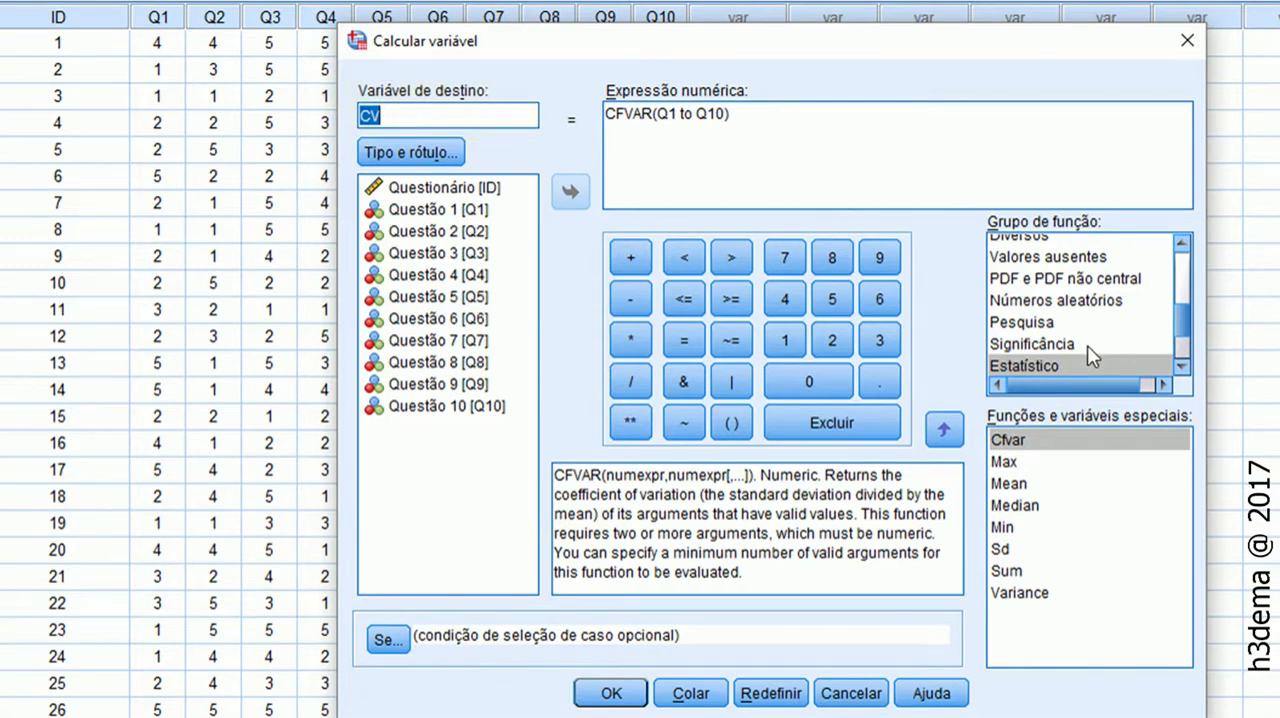
Check the Estatístico function group and the CFVAR function name in the numeric expression for the CV variable
left_click(1036, 362)
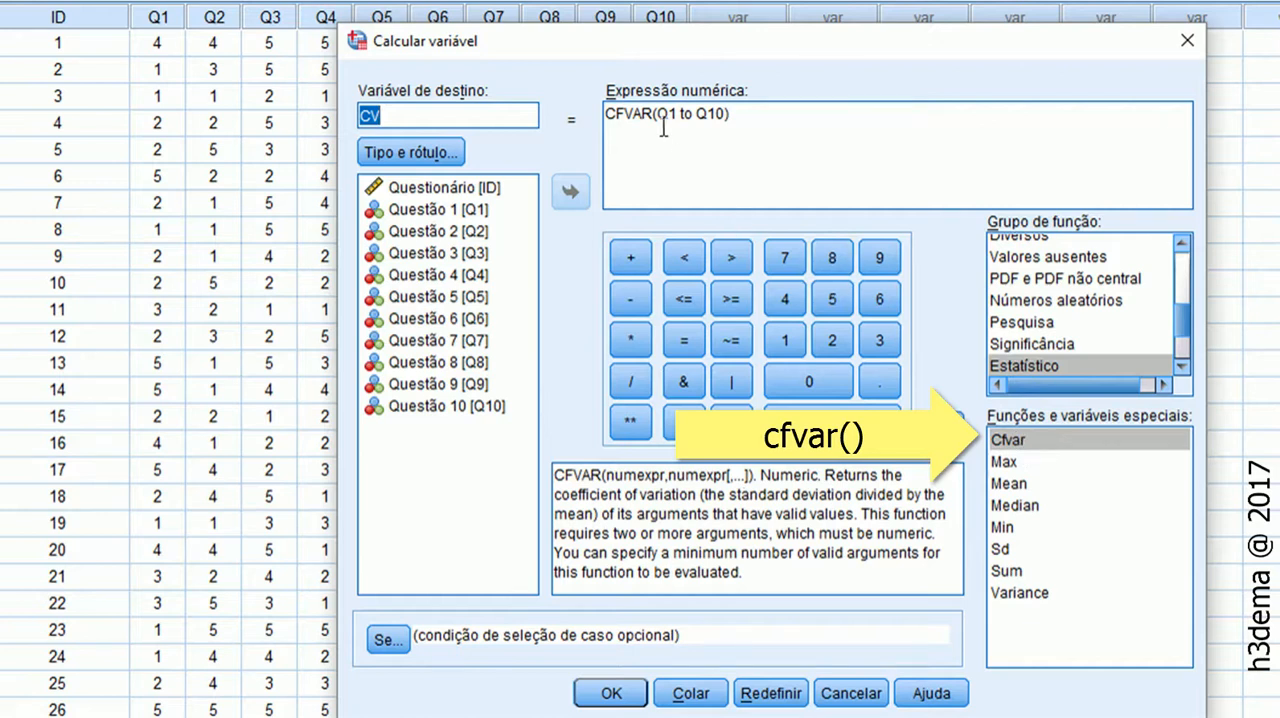
double_click(610, 114)
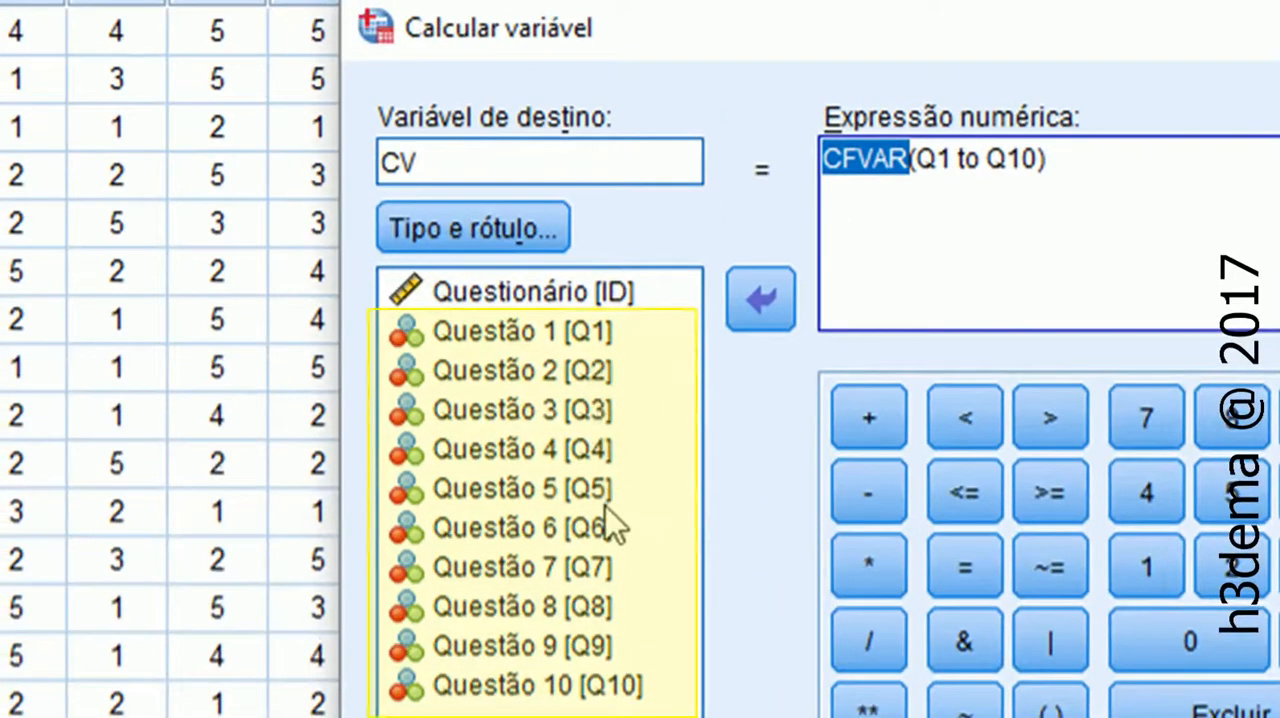
Replace "to" in the CFVAR expression with the comma-separated variables q2,q3,q4,q5 after Q1
left_click(958, 175)
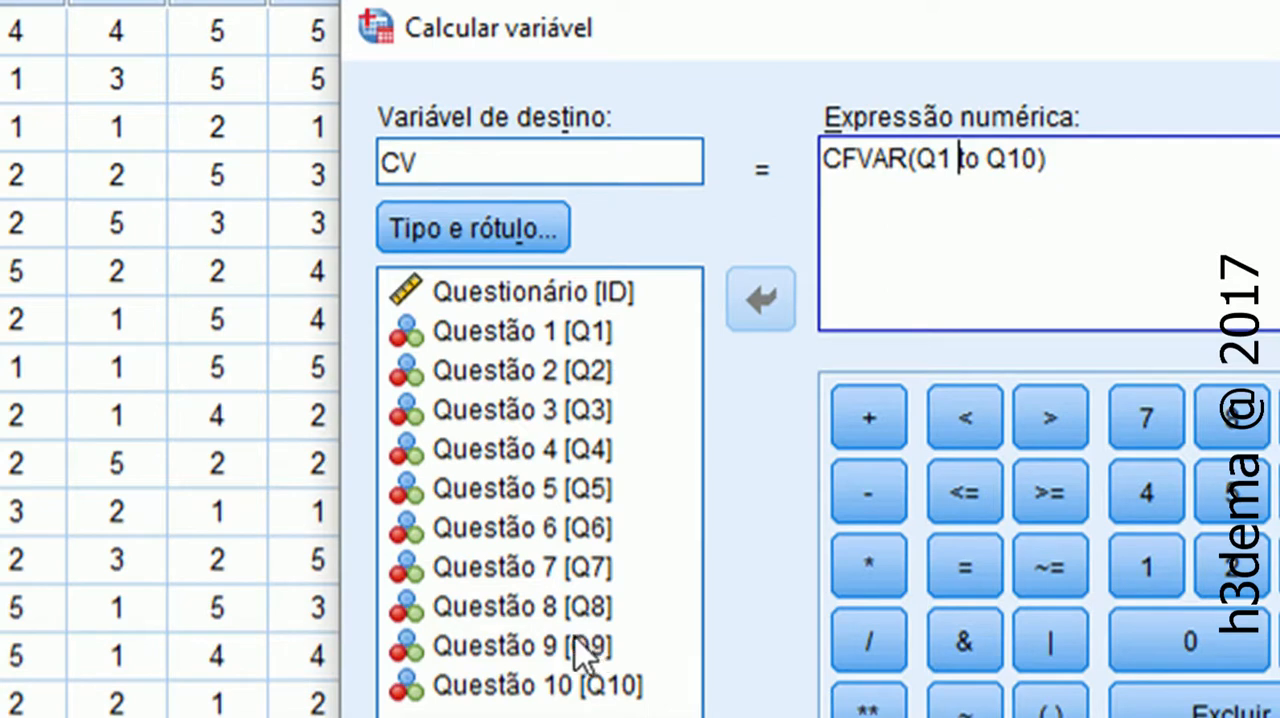
left_click(978, 160)
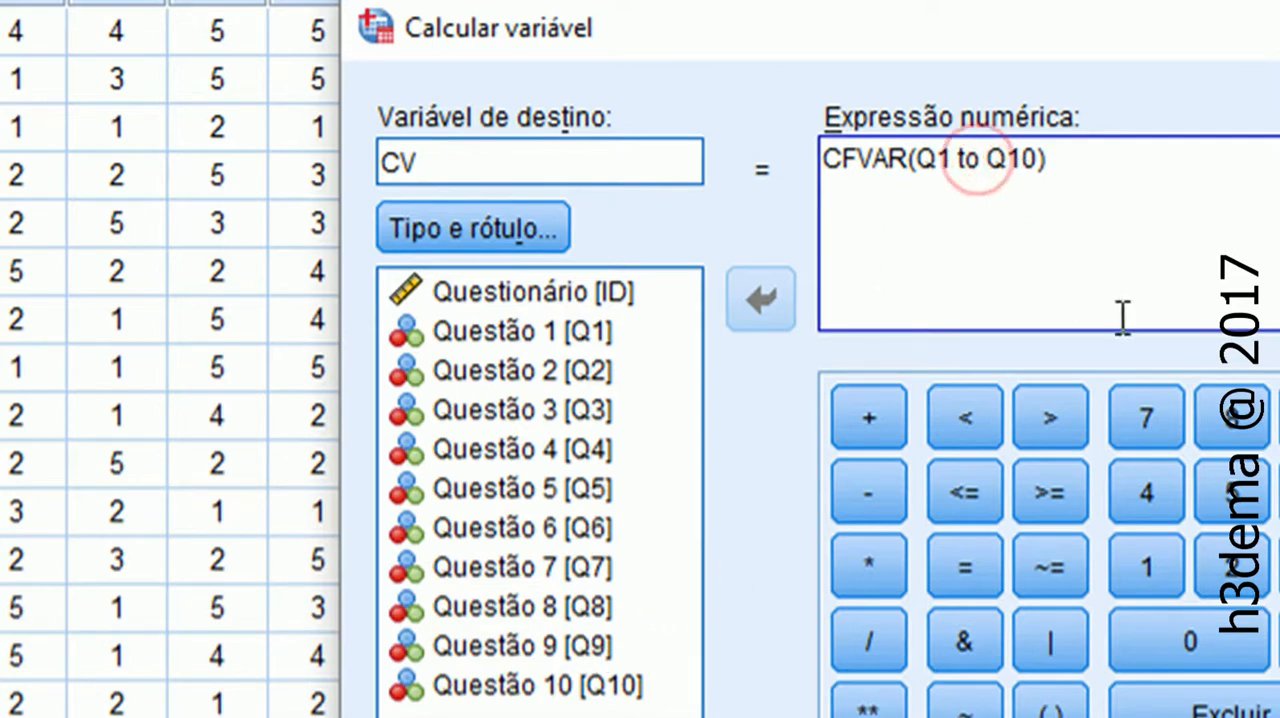
key("BackSpace")
key("BackSpace")
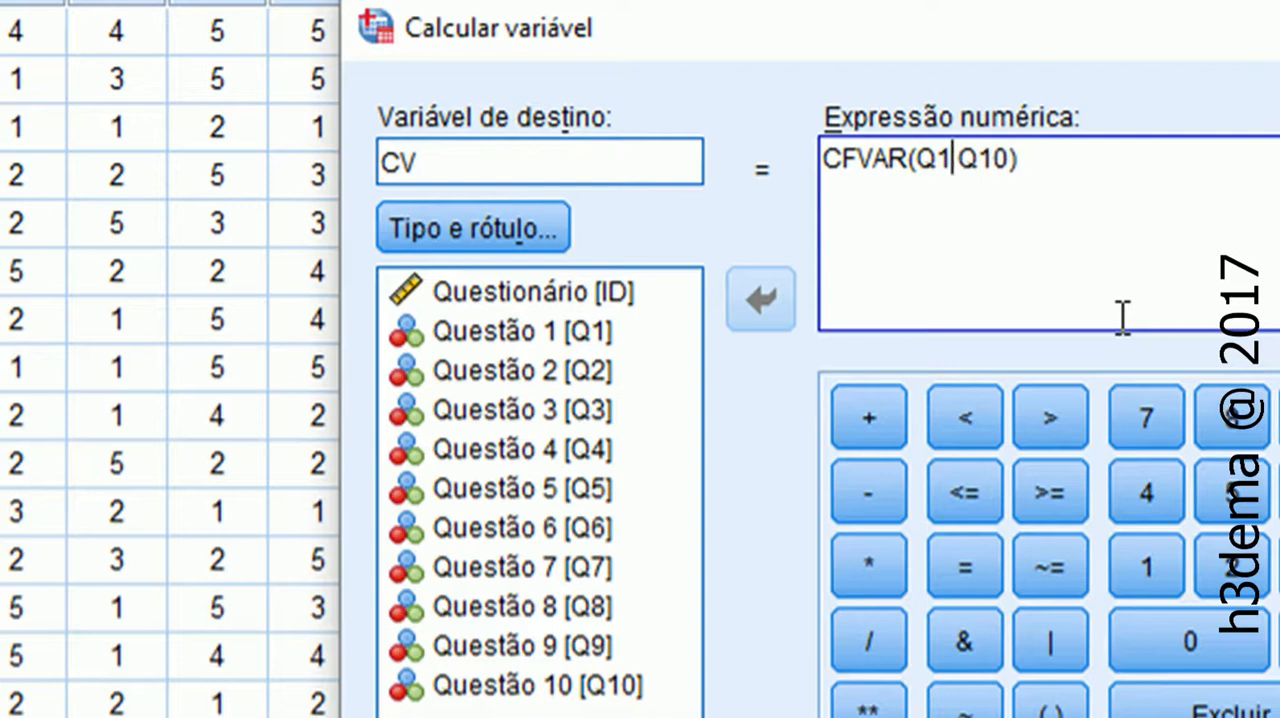
type(",qQ1")
key("BackSpace")
type("q2,q3")
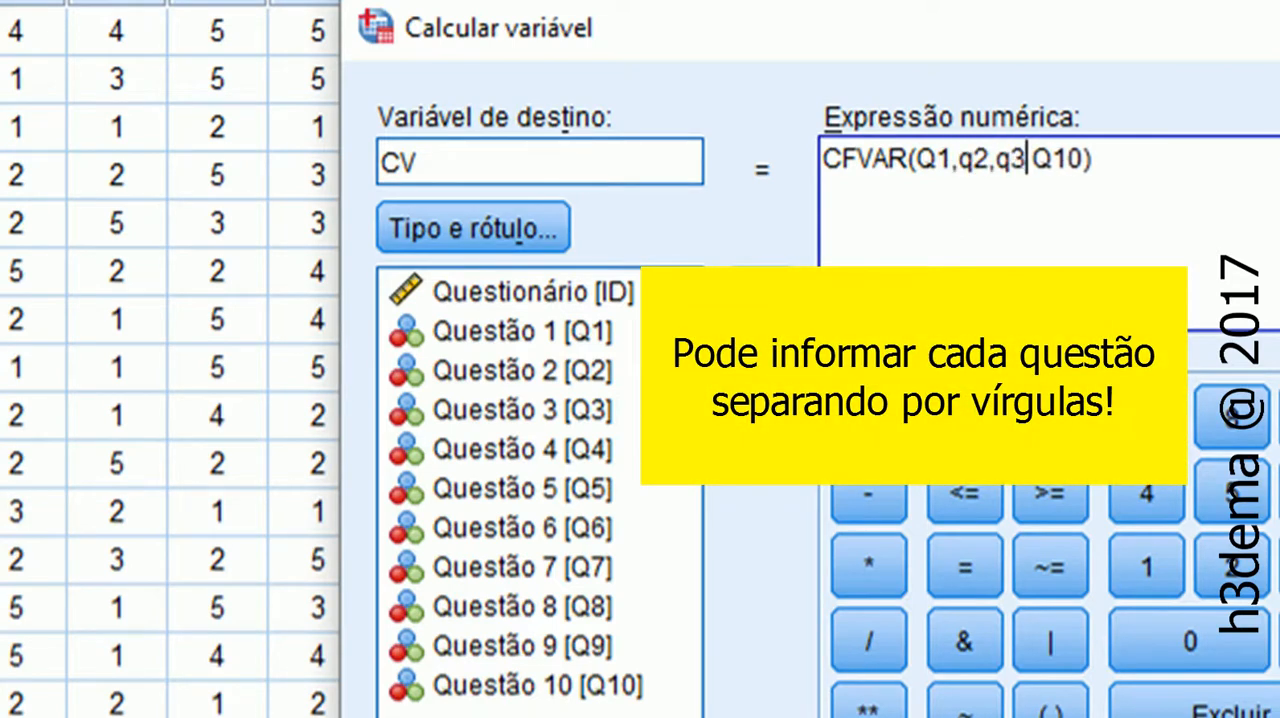
type(",q3")
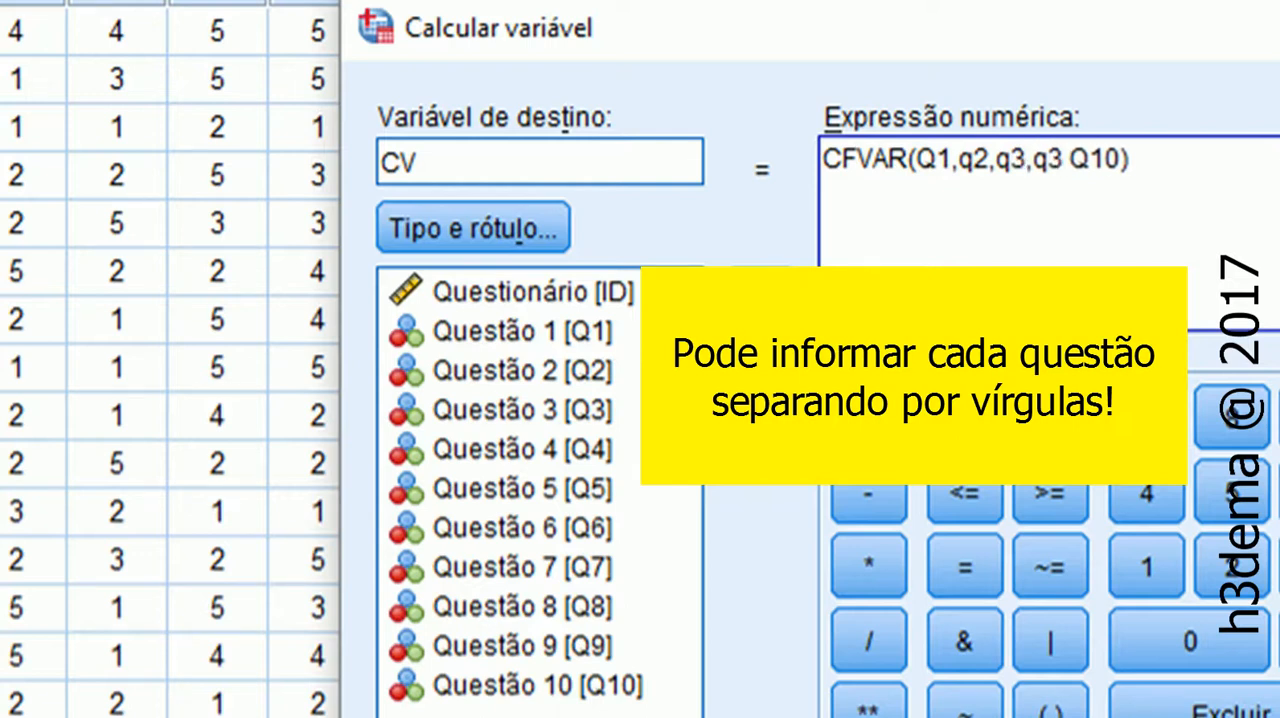
key("BackSpace")
type("4,q5")
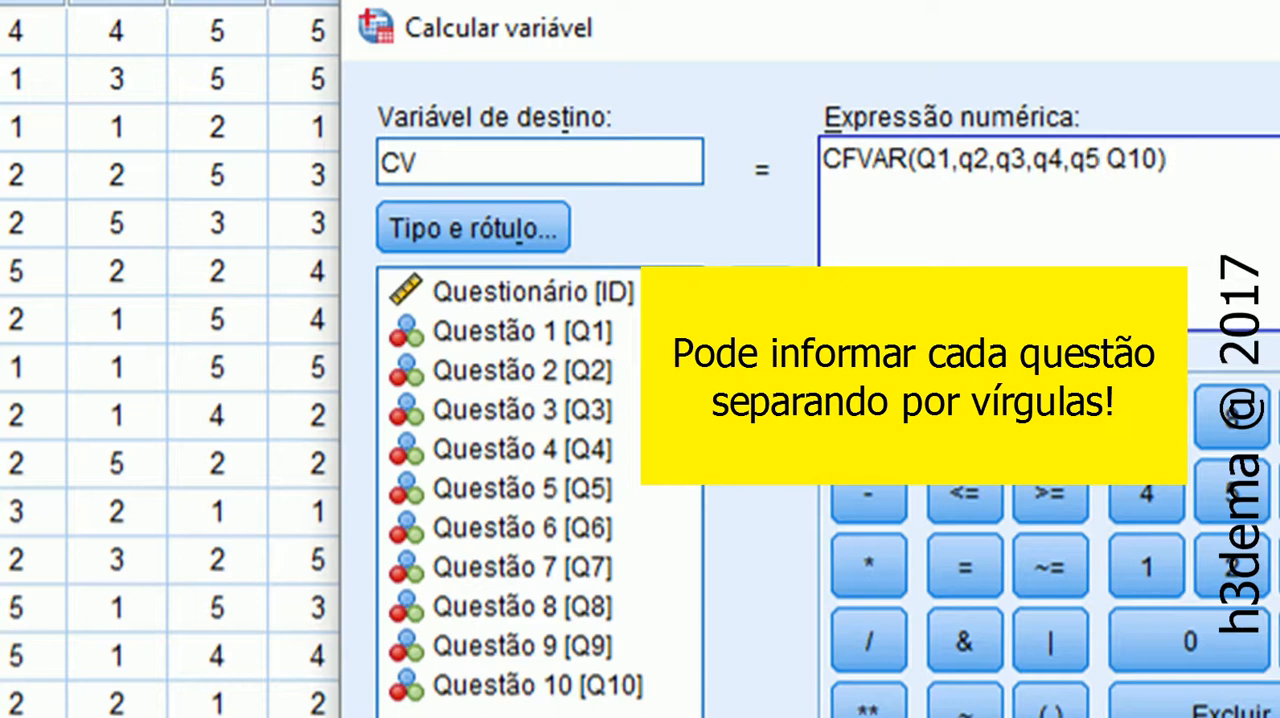
Restore the range notation in the numeric expression so it reads CFVAR(Q1 to Q10)
key("BackSpace")
key("BackSpace")
key("BackSpace")
key("BackSpace")
key("BackSpace")
key("BackSpace")
key("BackSpace")
key("BackSpace")
key("BackSpace")
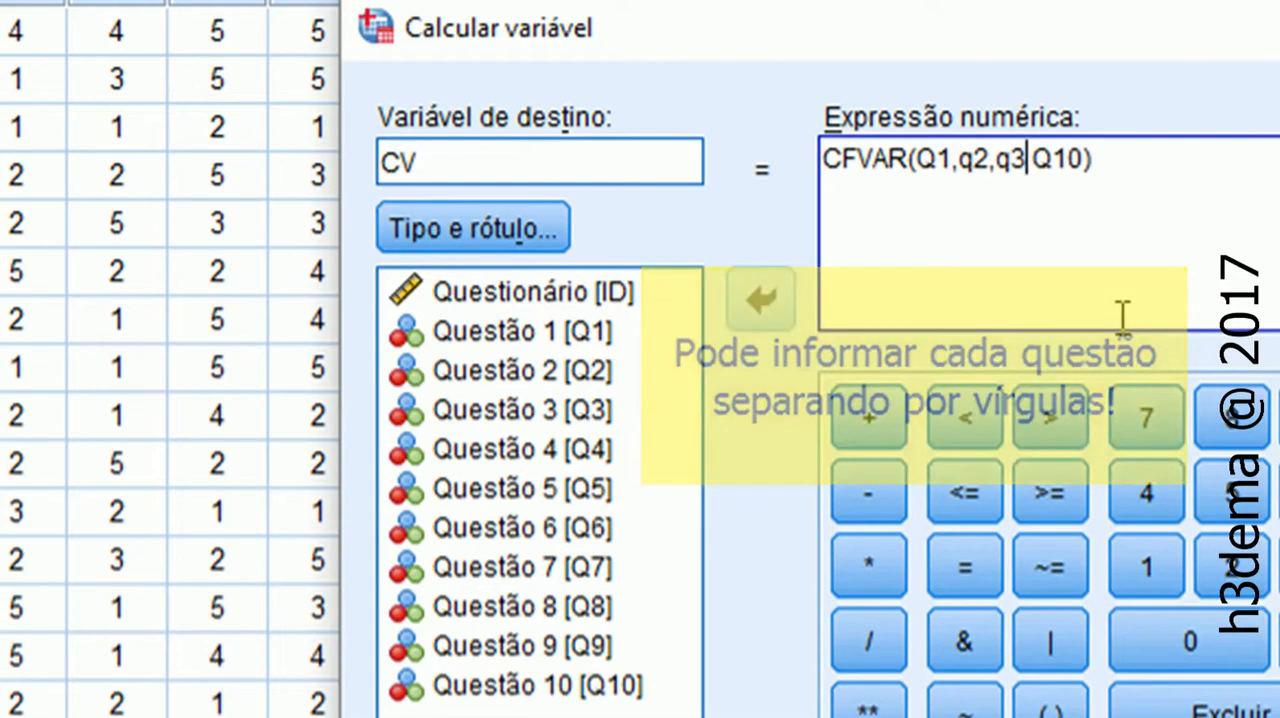
key("BackSpace")
key("BackSpace")
key("BackSpace")
type("to")
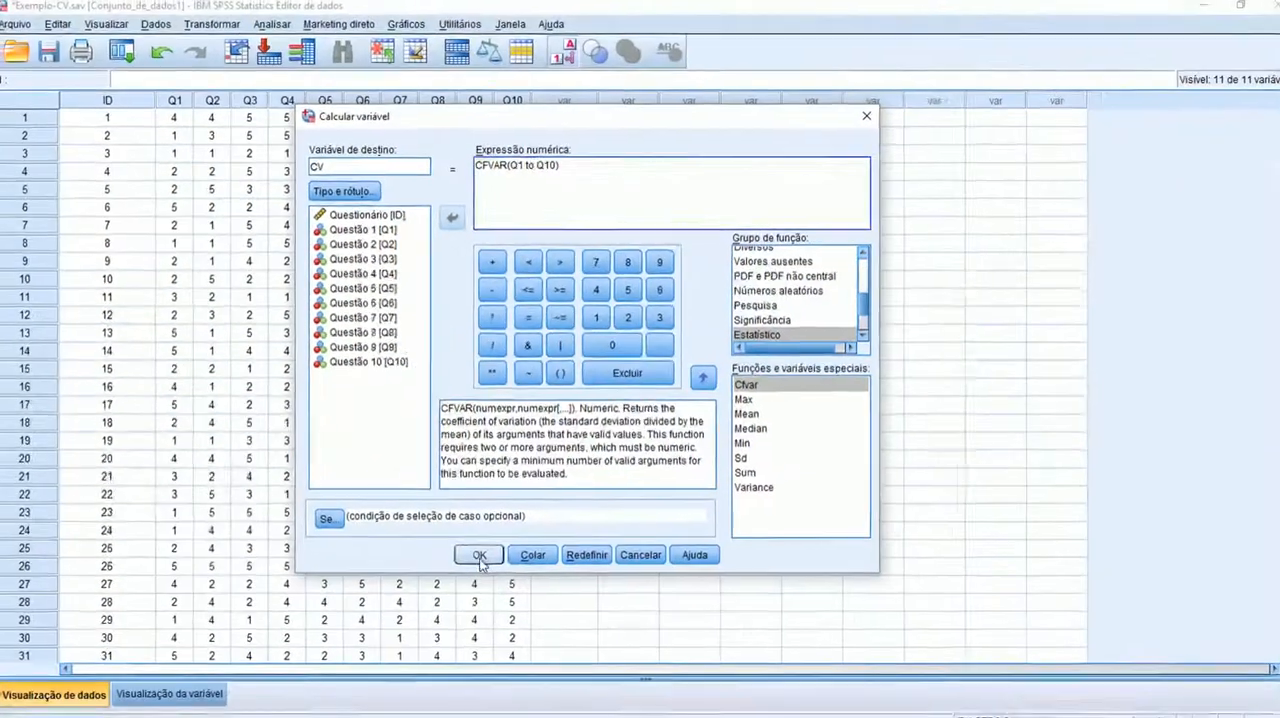
Run the CV calculation with CFVAR(Q1 to Q10) and inspect the new CV column in the data
left_click(479, 555)
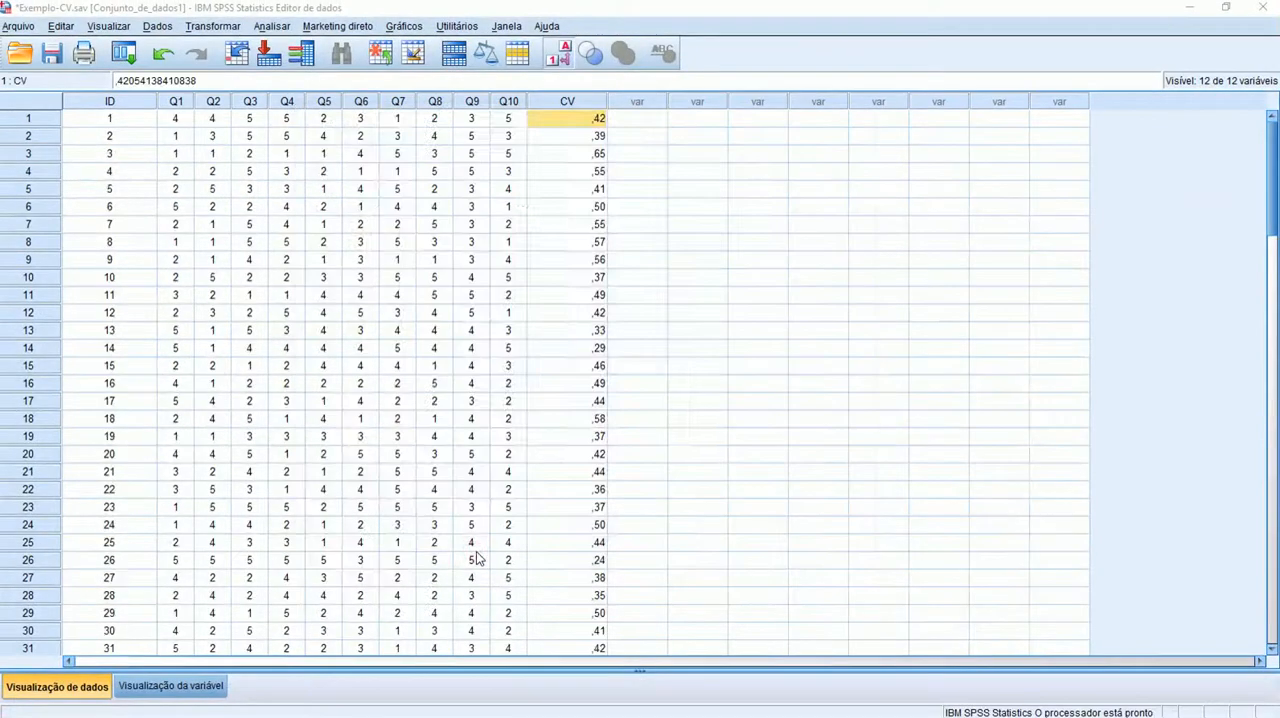
left_click(575, 101)
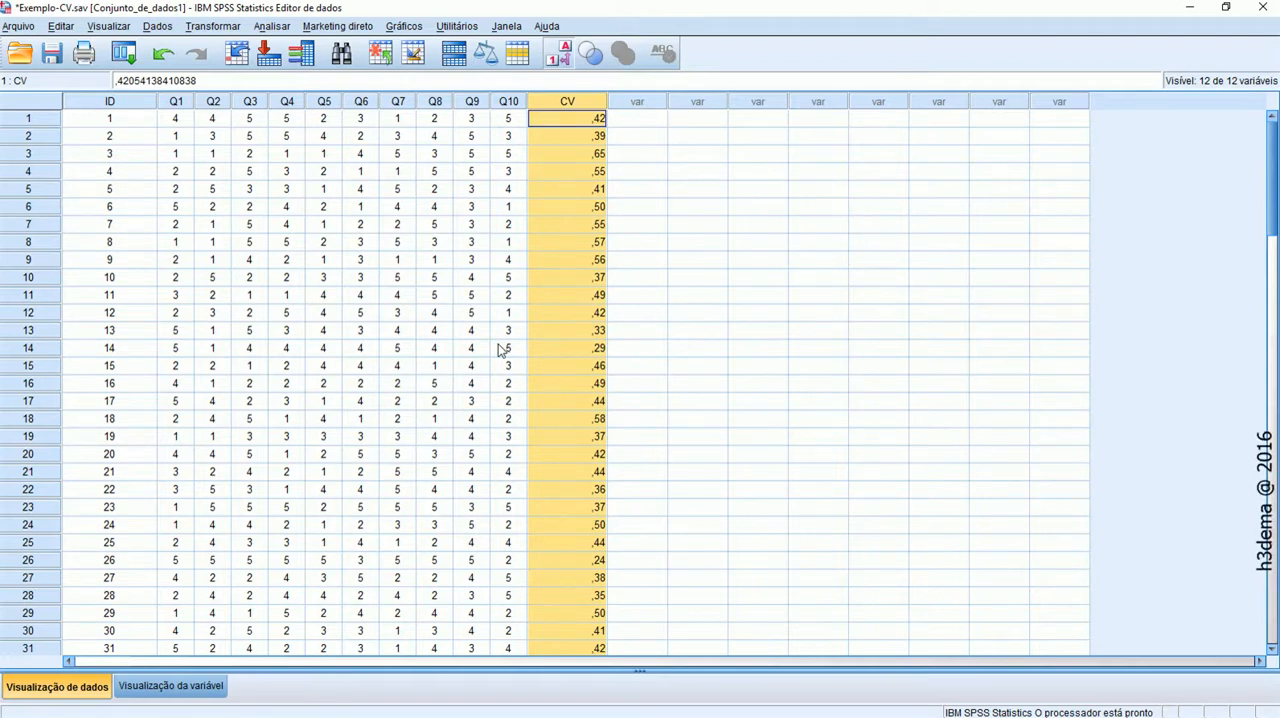
left_click(685, 224)
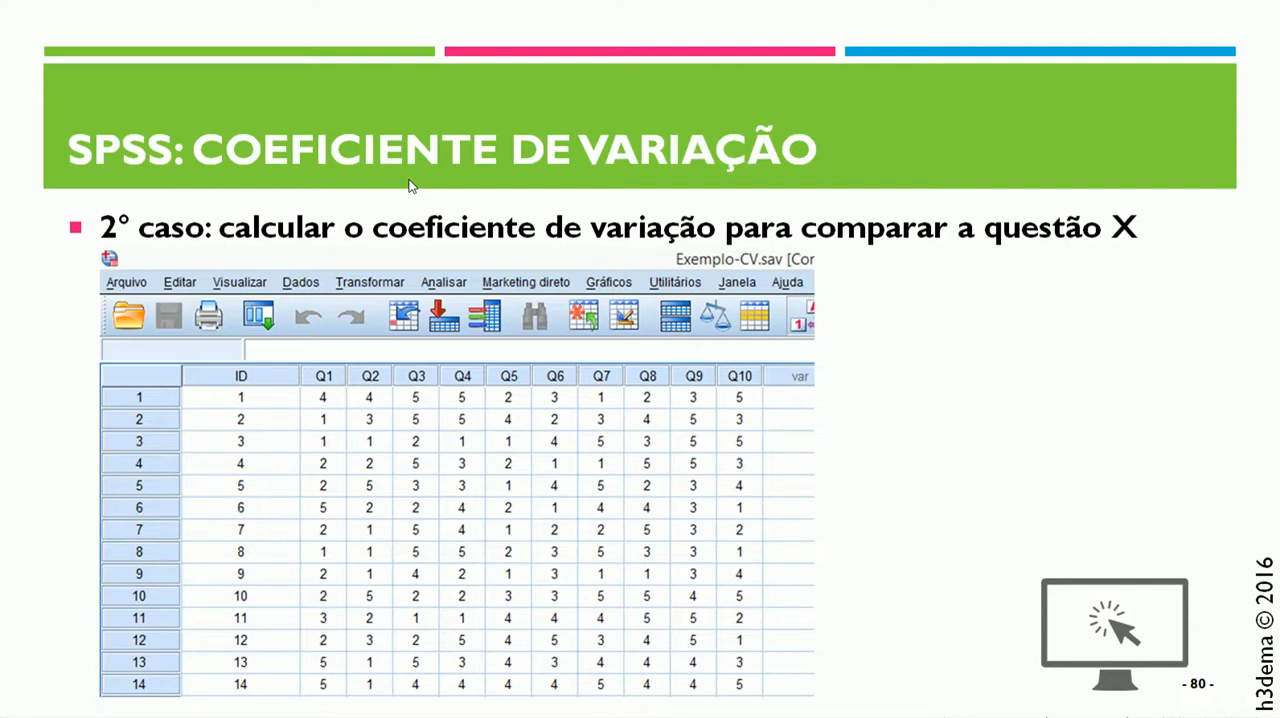
left_click(616, 241)
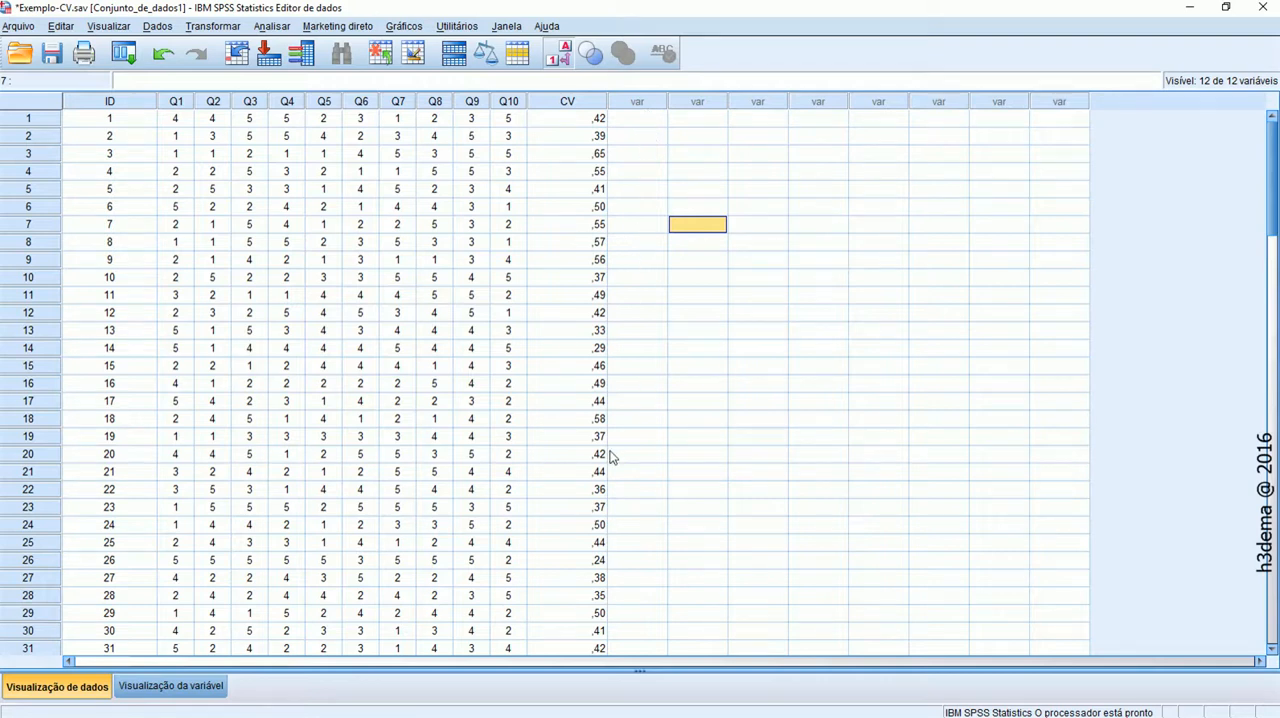
Set up a recode of Questionário [ID] into a different variable, with output name and label "one"
left_click(162, 27)
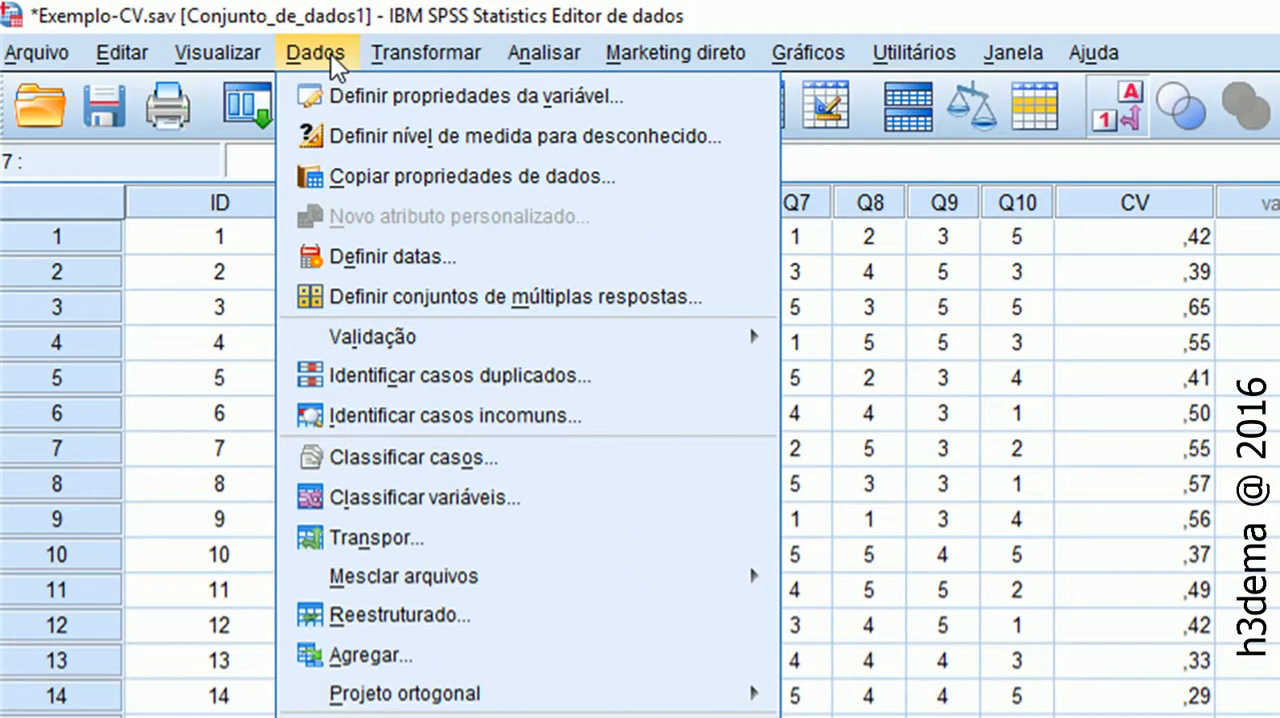
mouse_move(379, 45)
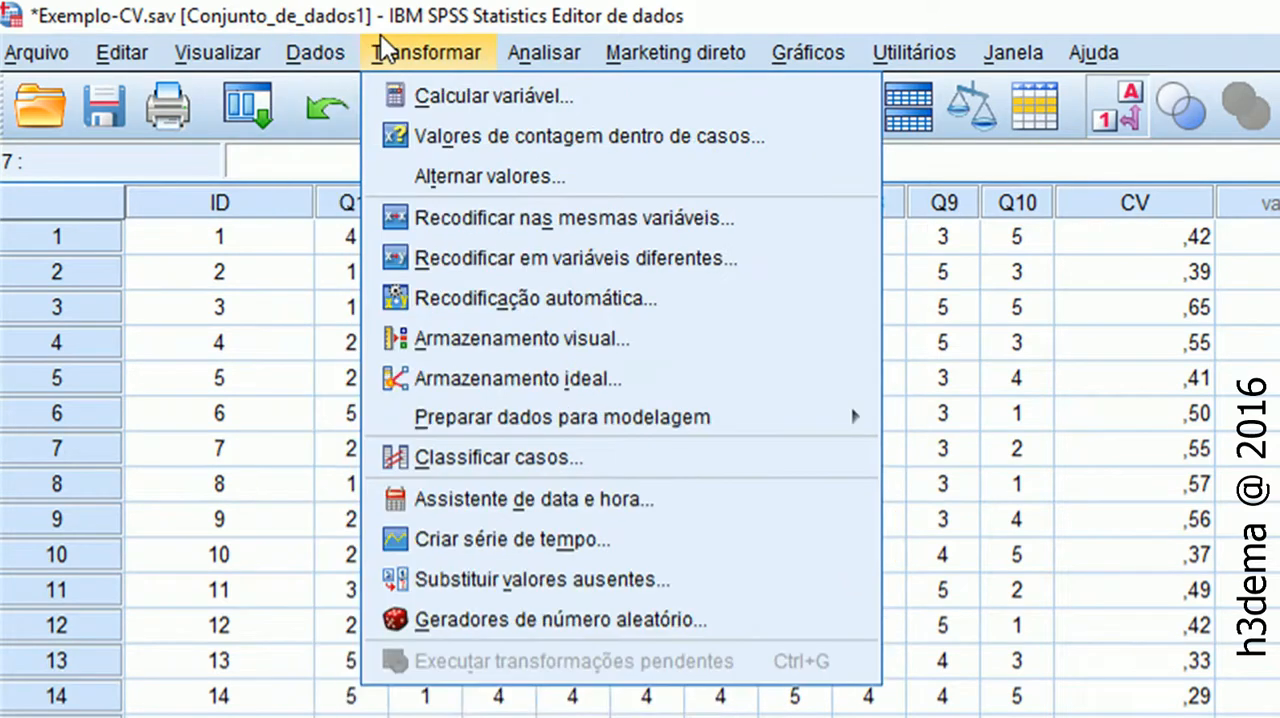
left_click(557, 258)
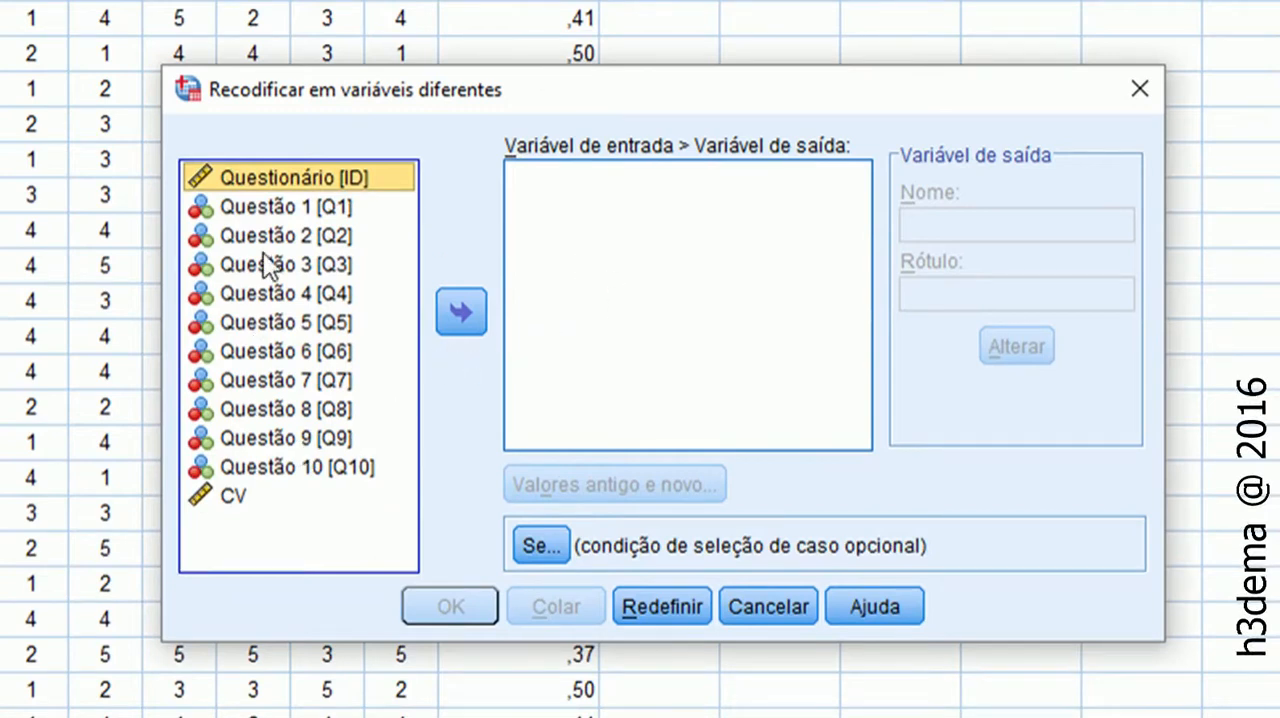
left_click(460, 312)
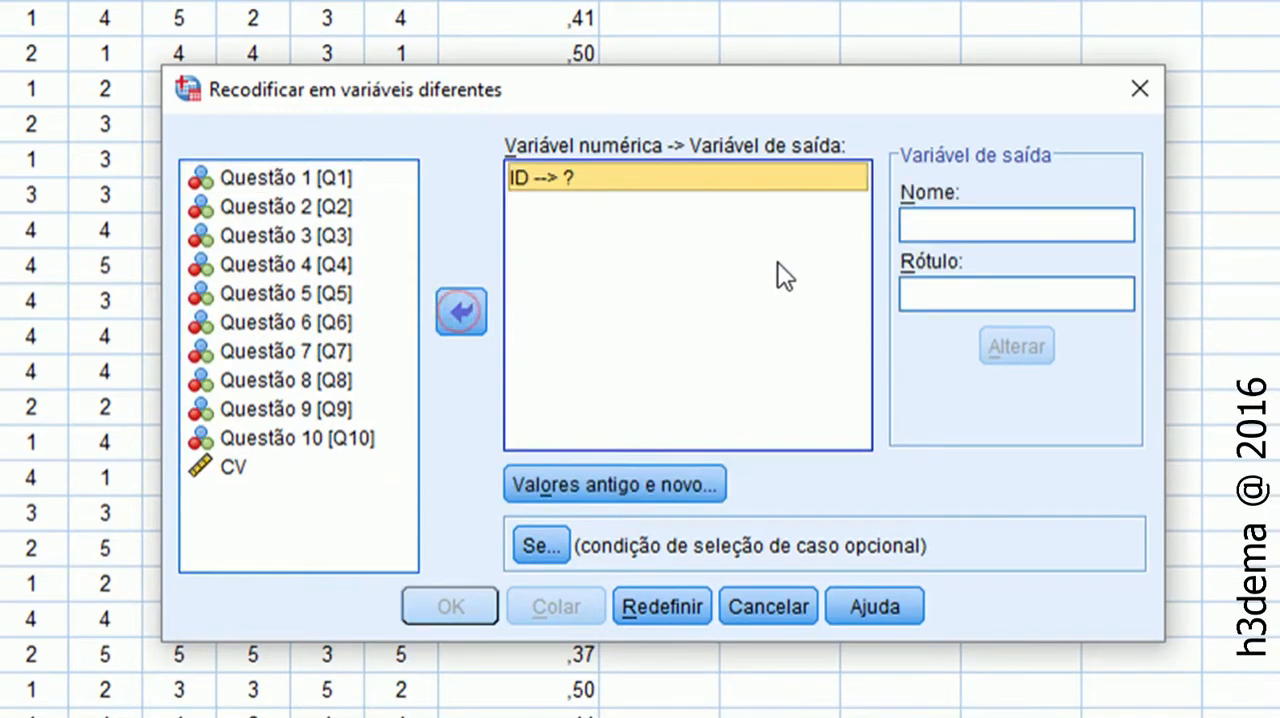
left_click(972, 224)
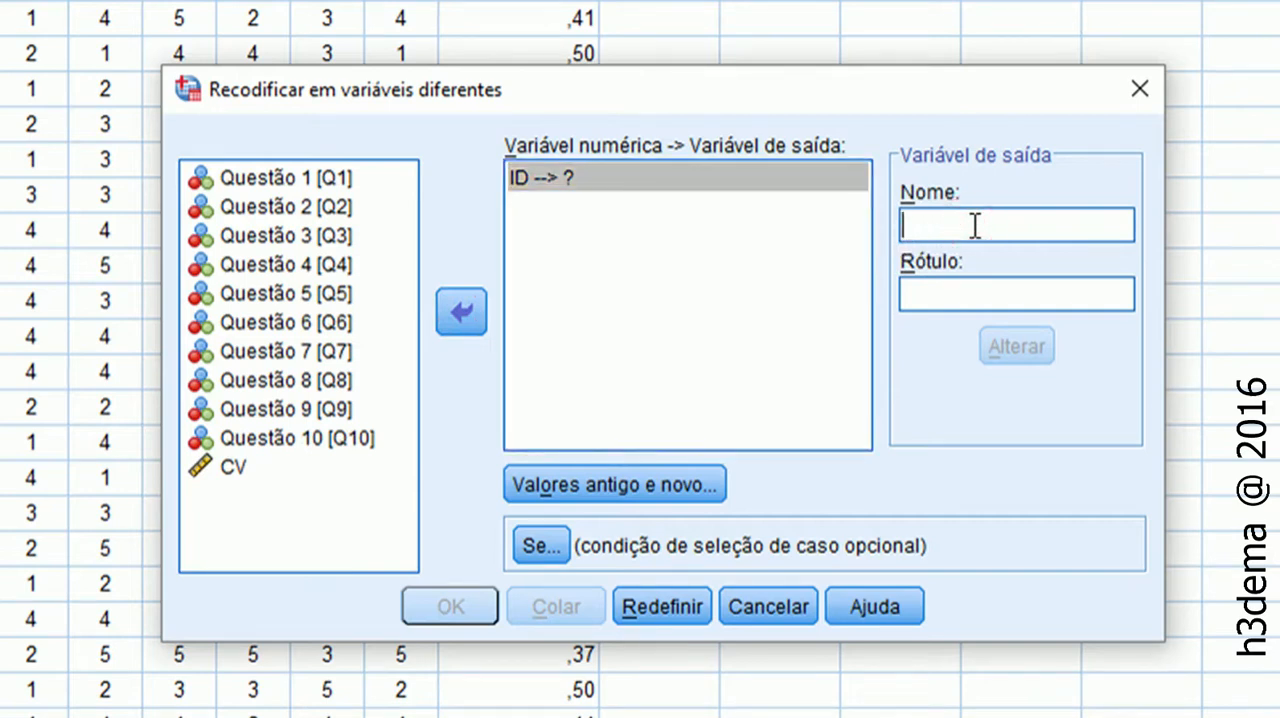
type("one")
key("Tab")
type("one")
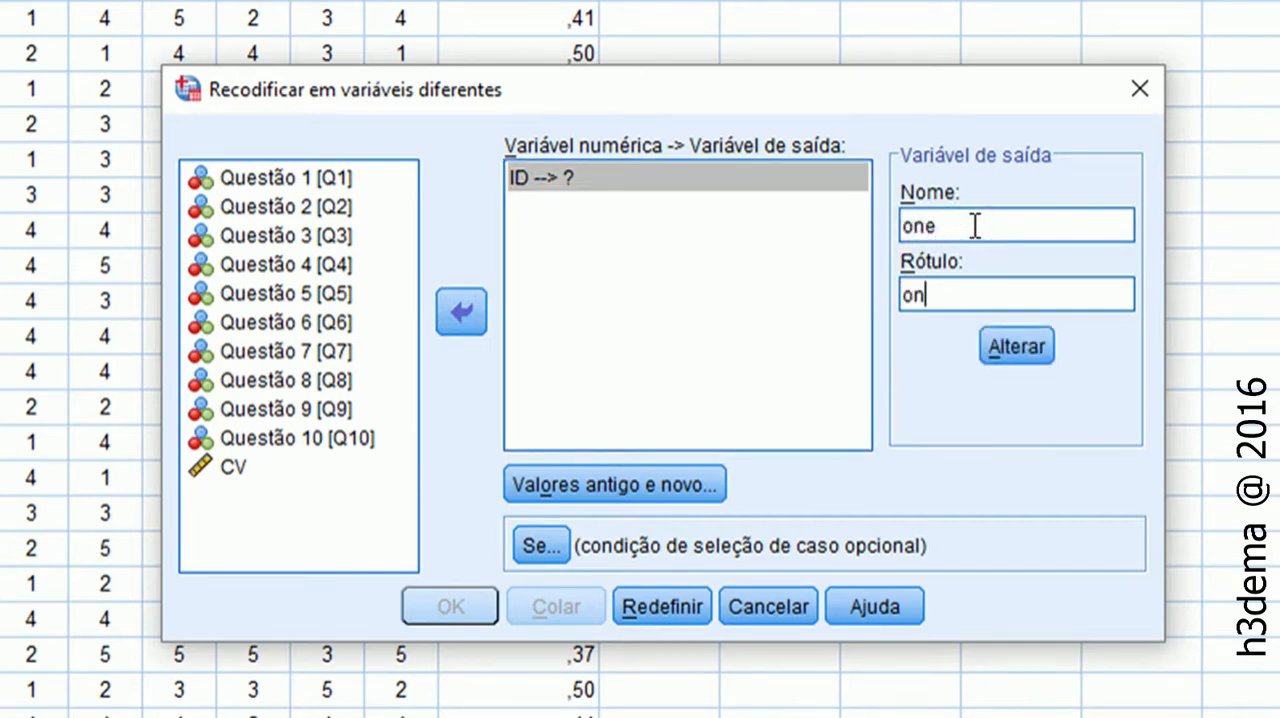
left_click(1019, 352)
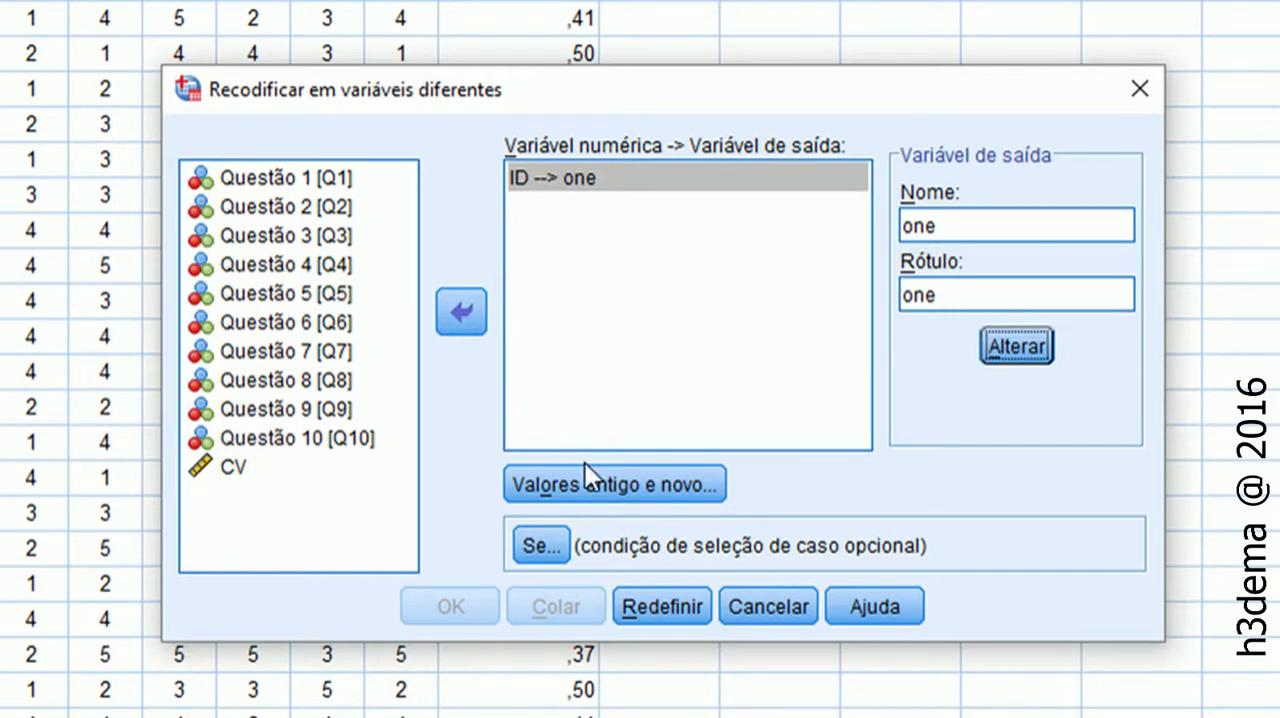
Map all other old values to the new value 1 and run the recode
left_click(620, 485)
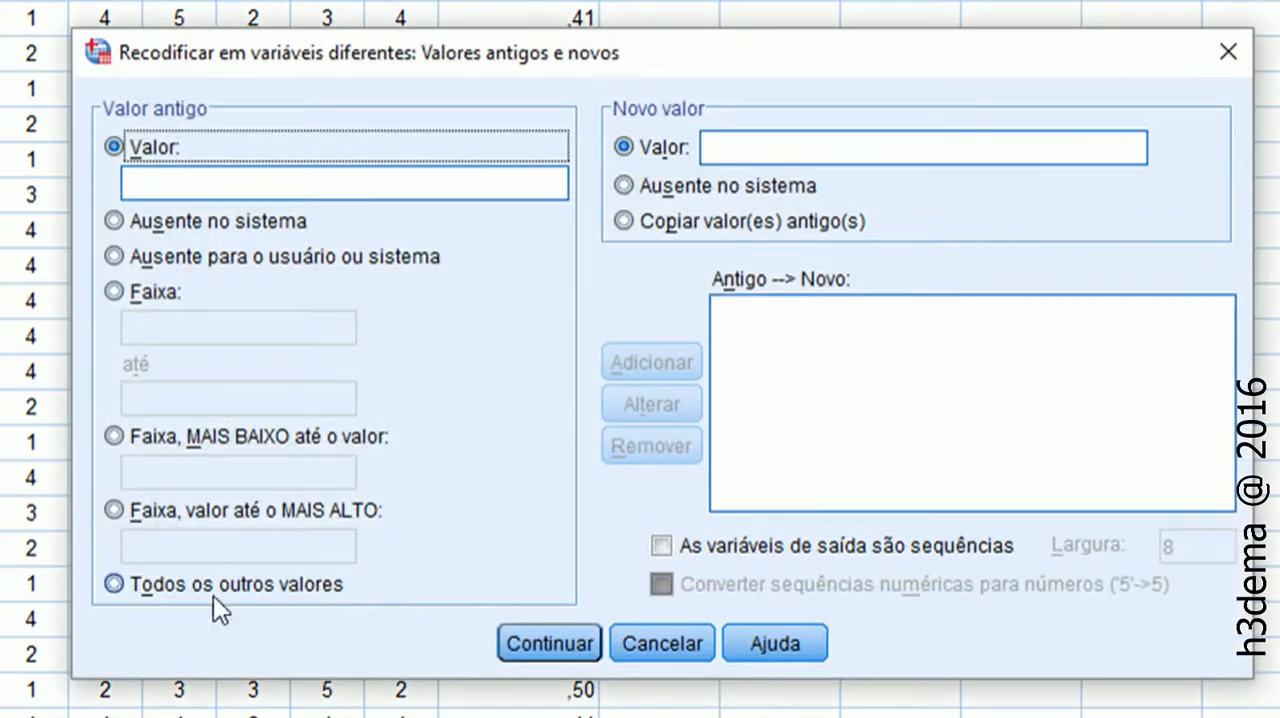
left_click(208, 595)
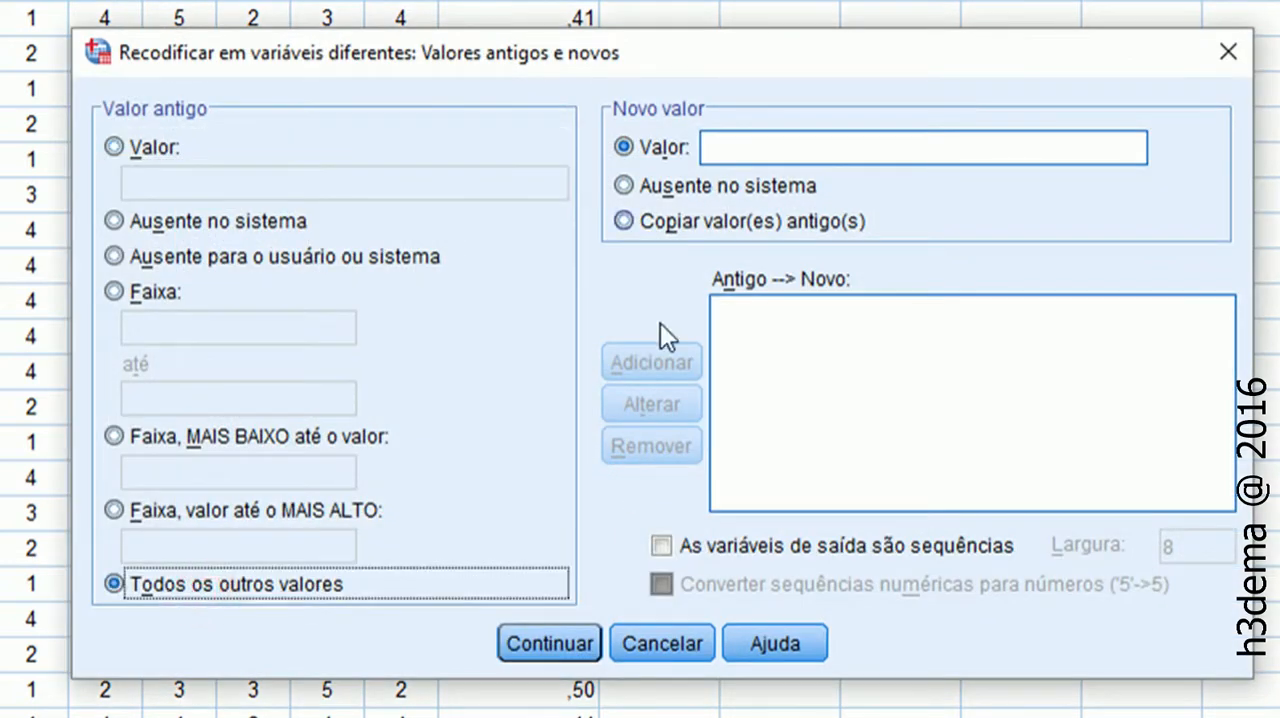
left_click(738, 146)
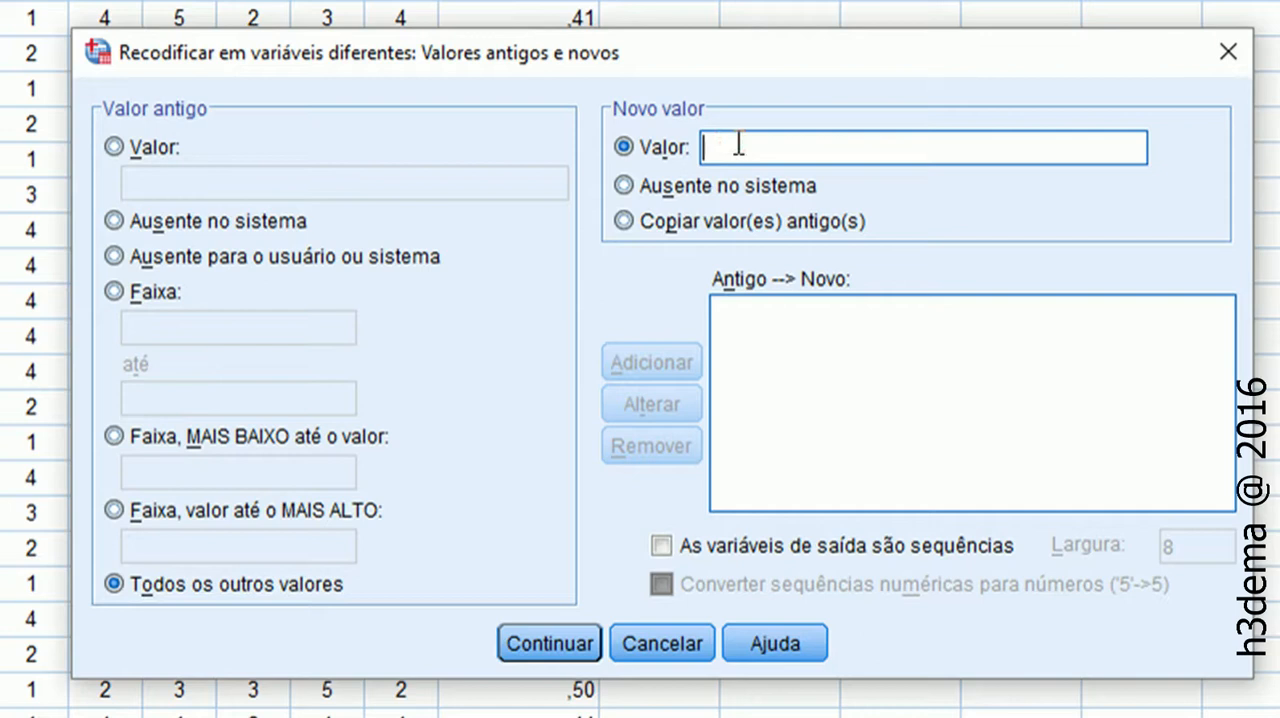
type("1")
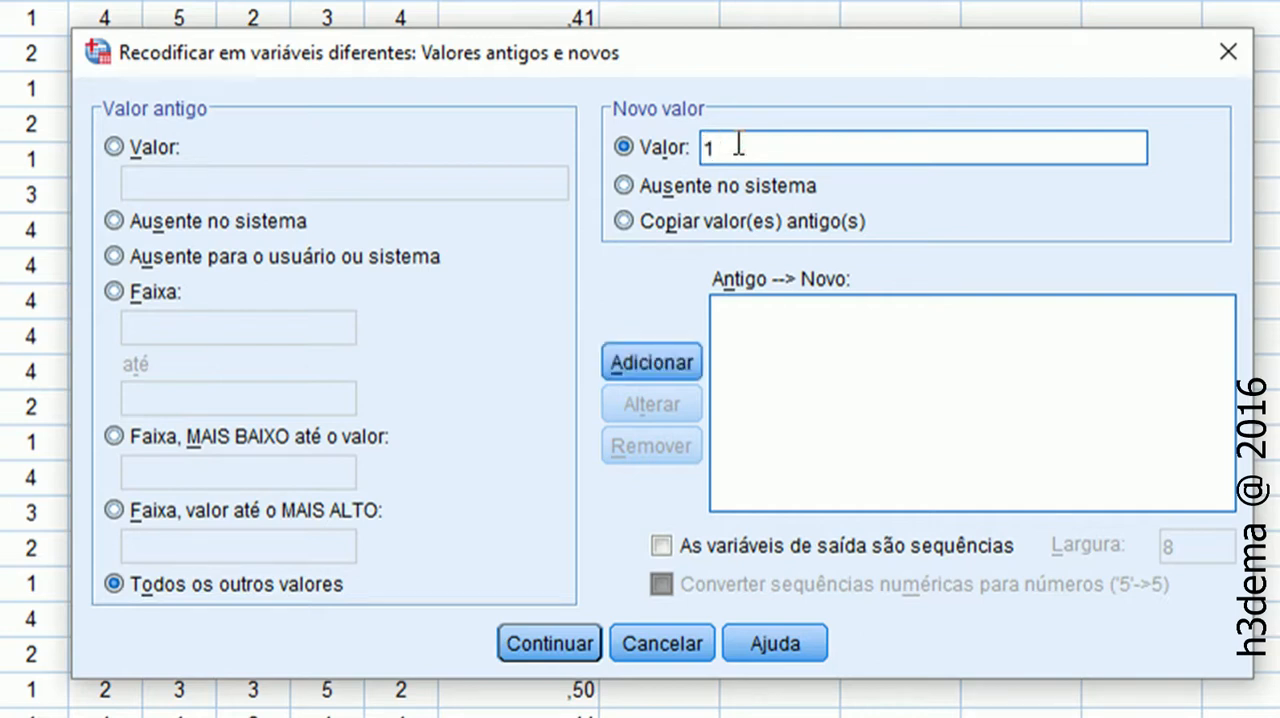
left_click(665, 368)
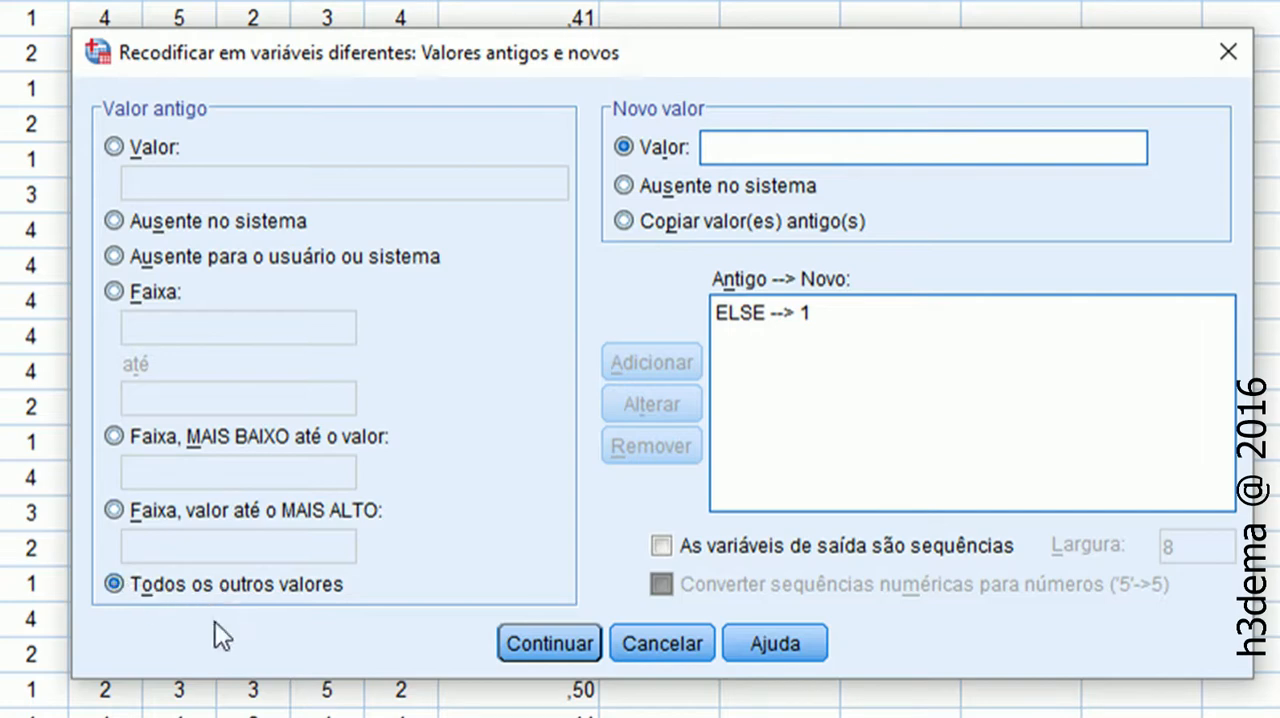
left_click(559, 641)
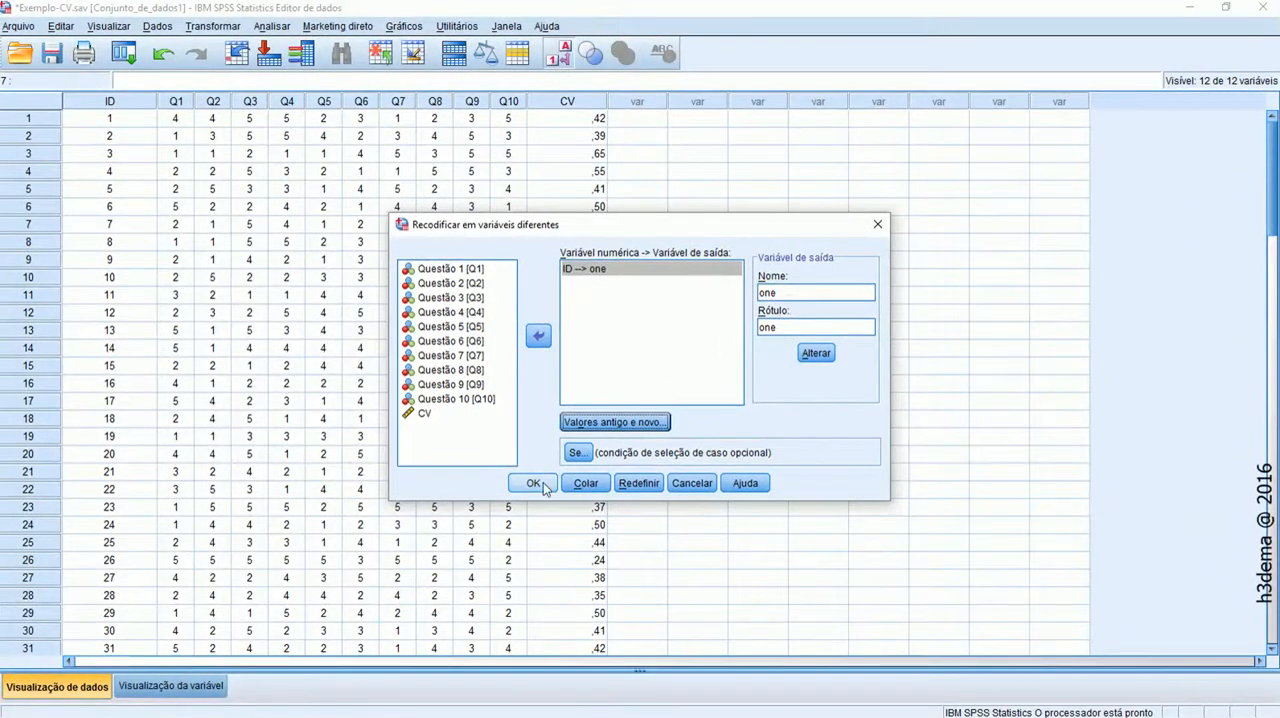
left_click(534, 484)
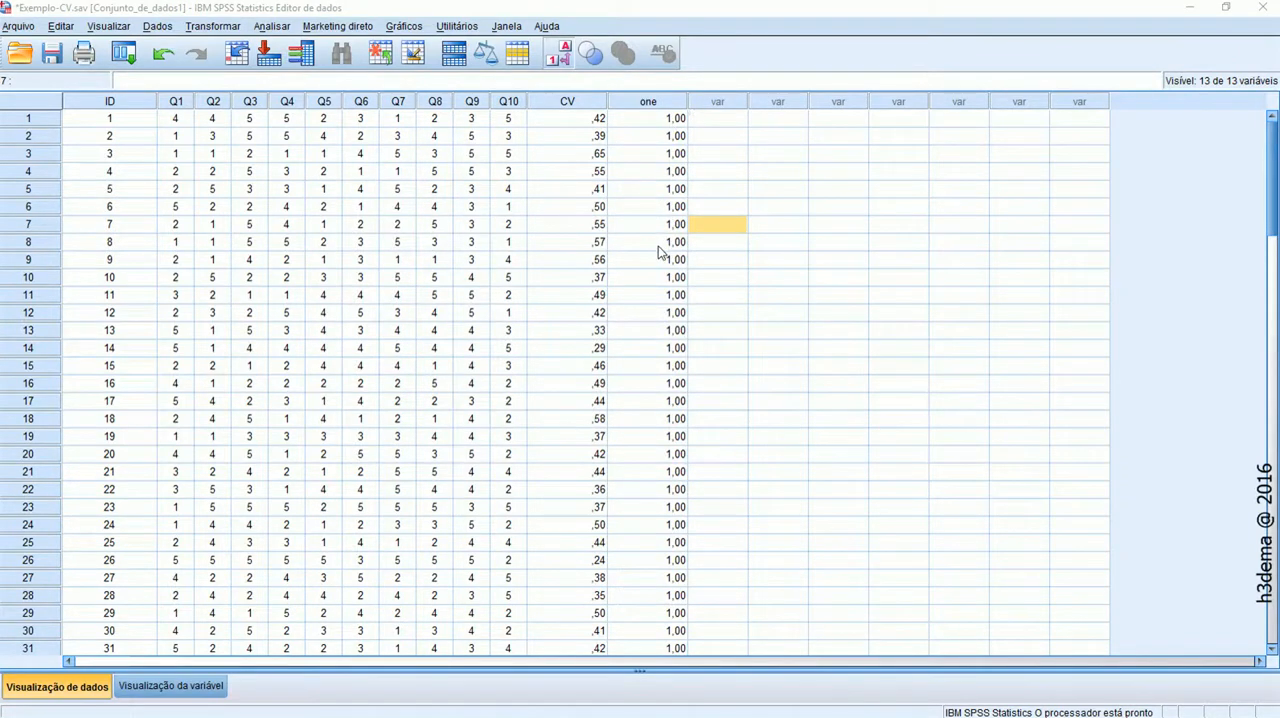
Start a descriptive ratio (Razão) analysis and assign Questão 1 [Q1] as the numerator
left_click(262, 26)
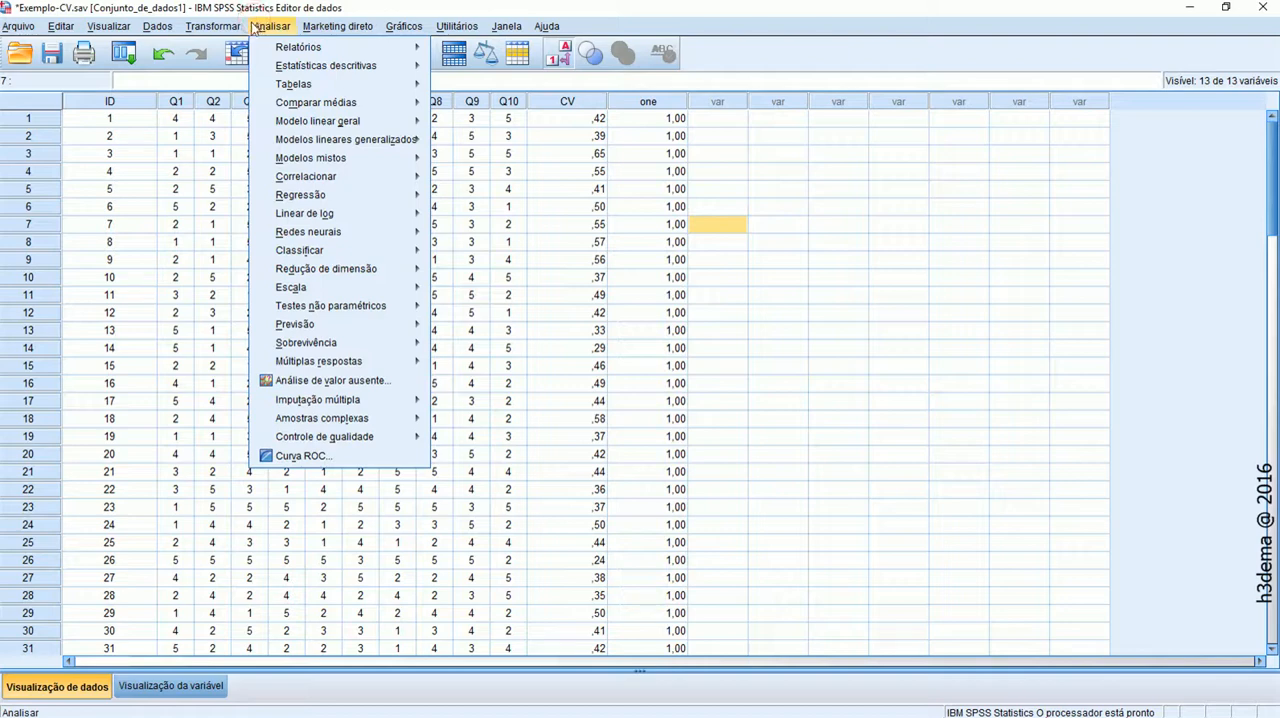
mouse_move(236, 27)
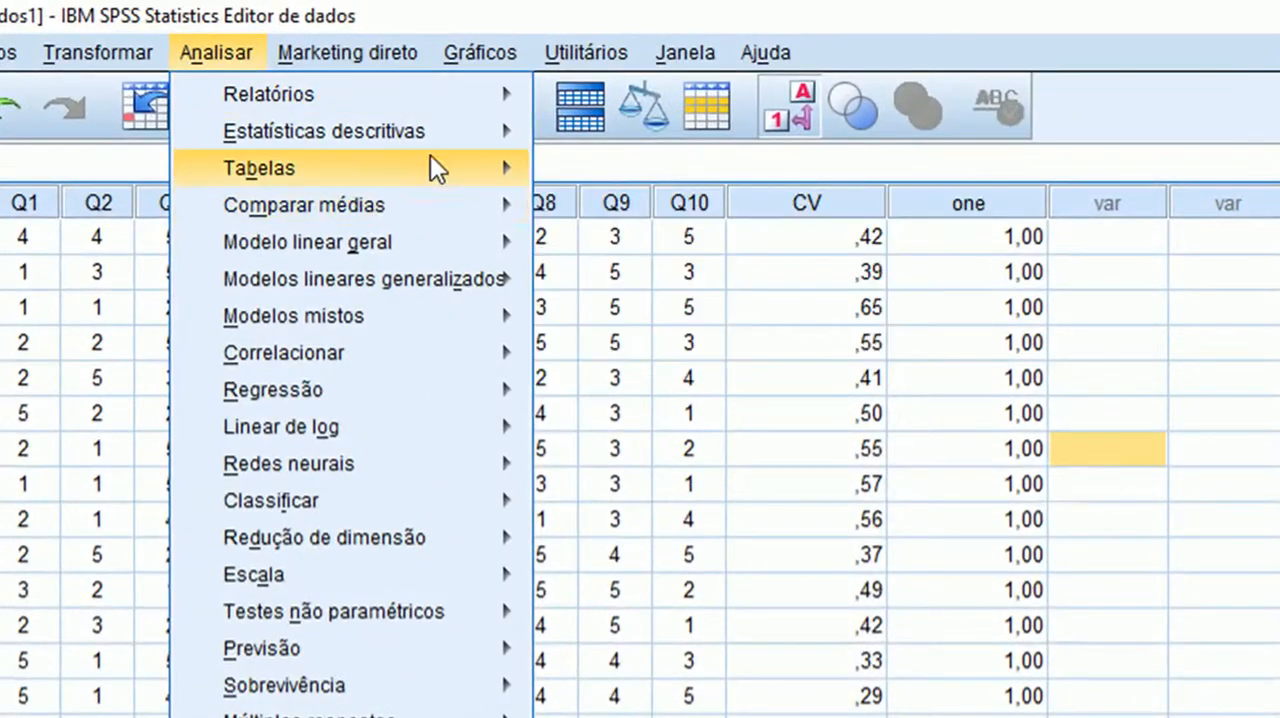
mouse_move(445, 133)
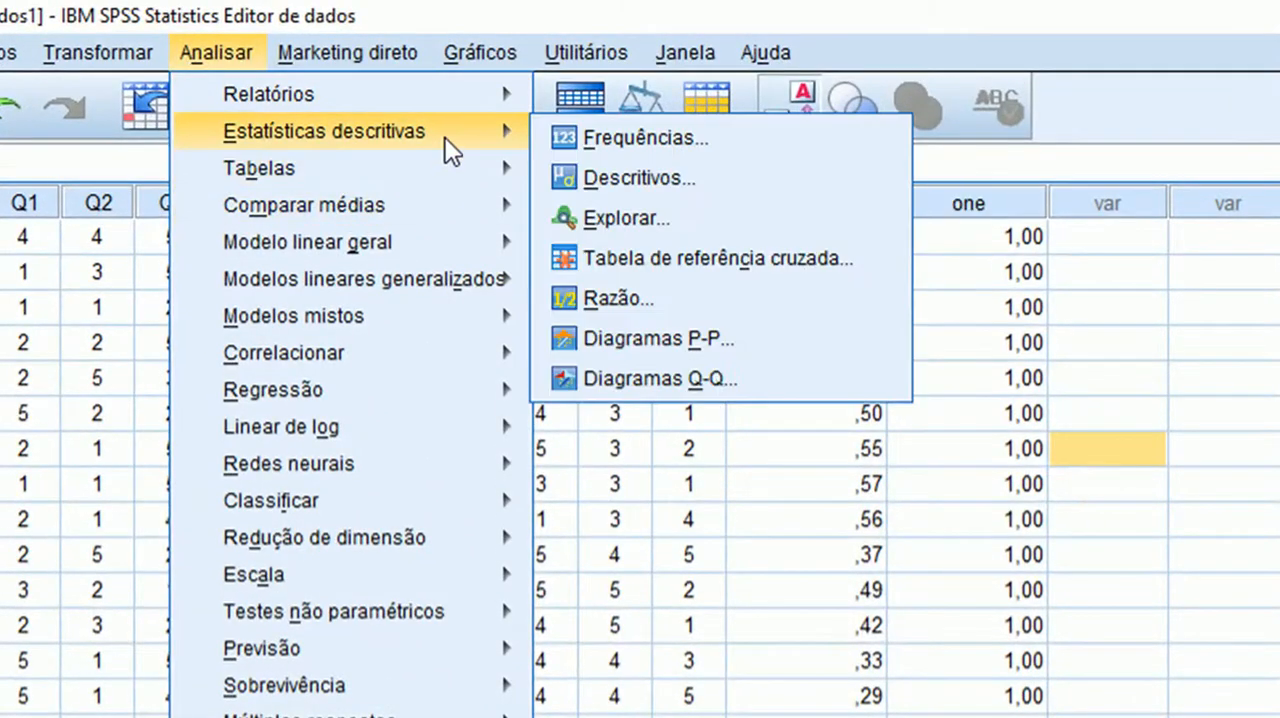
left_click(634, 300)
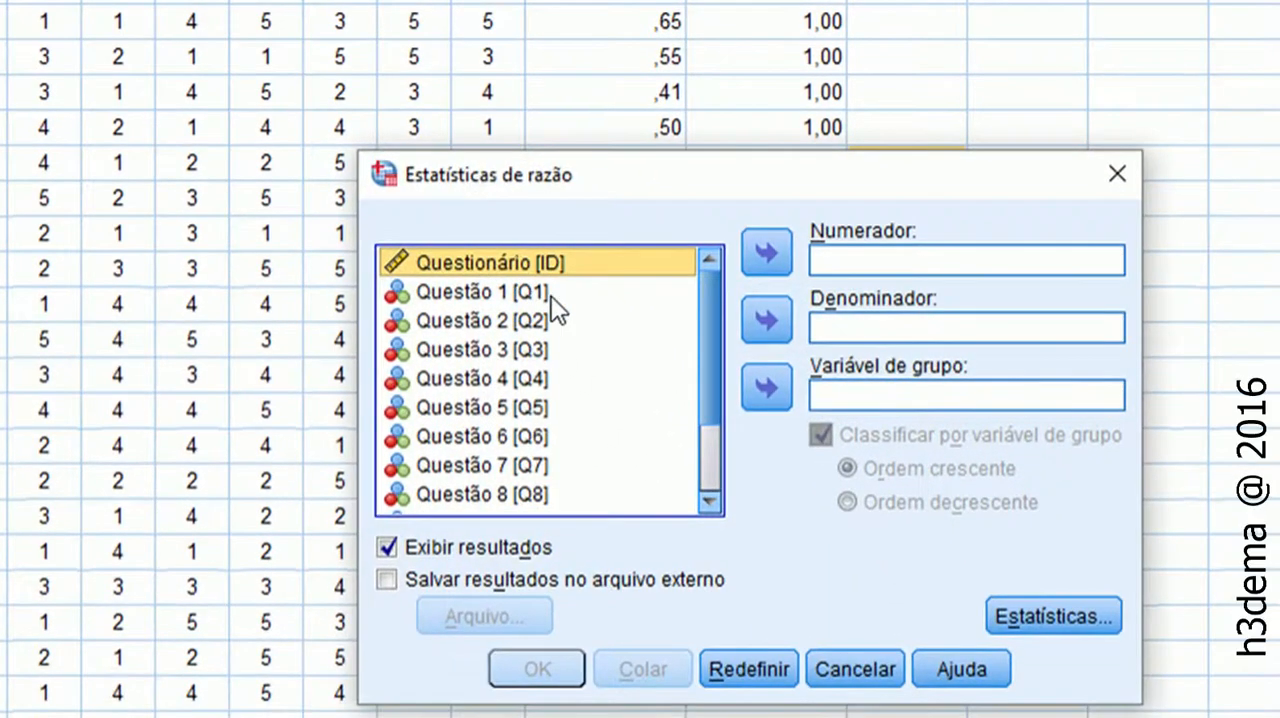
left_click(552, 293)
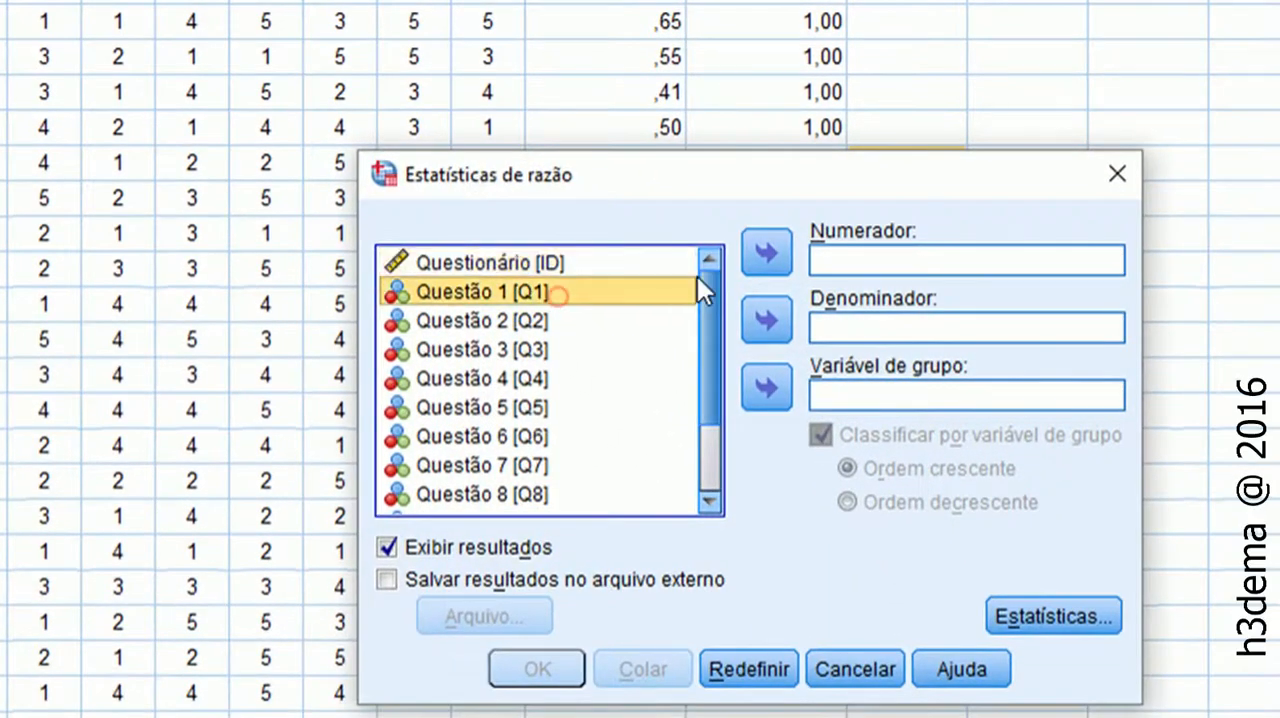
left_click(764, 251)
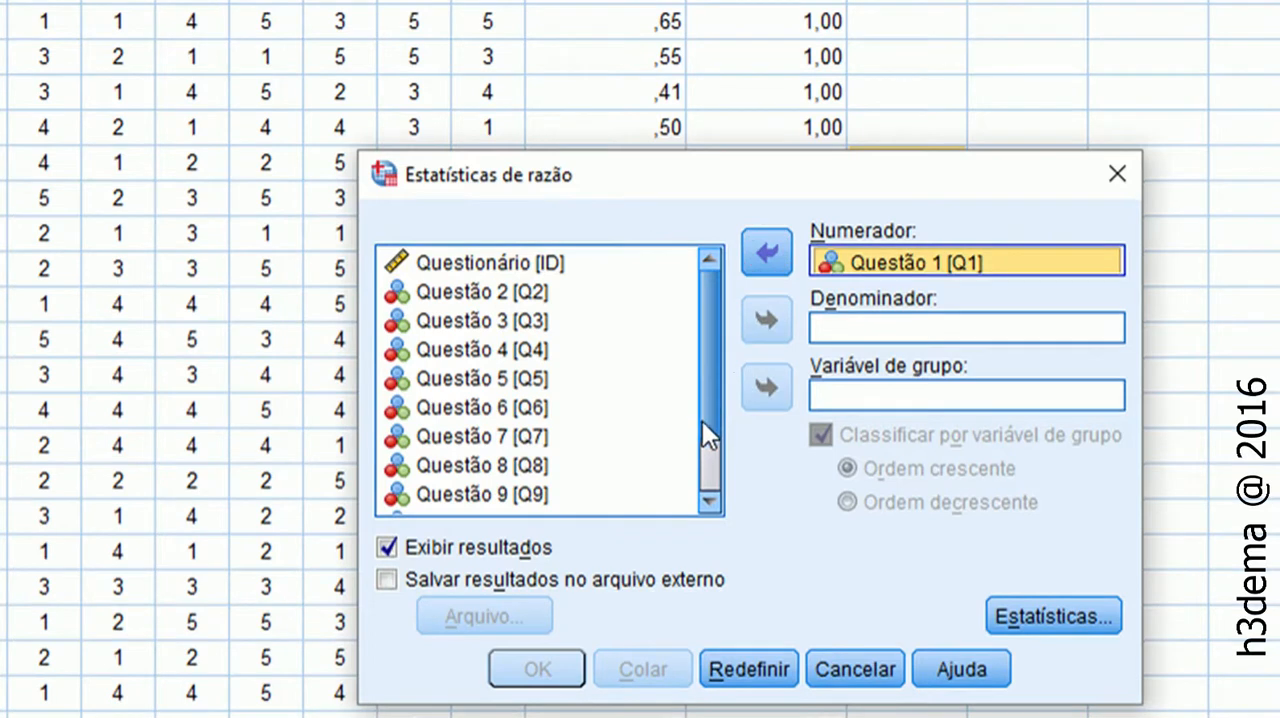
Assign the constant variable one [one] as the denominator of the ratio analysis
scroll(707, 434, "down", 2)
left_click(495, 503)
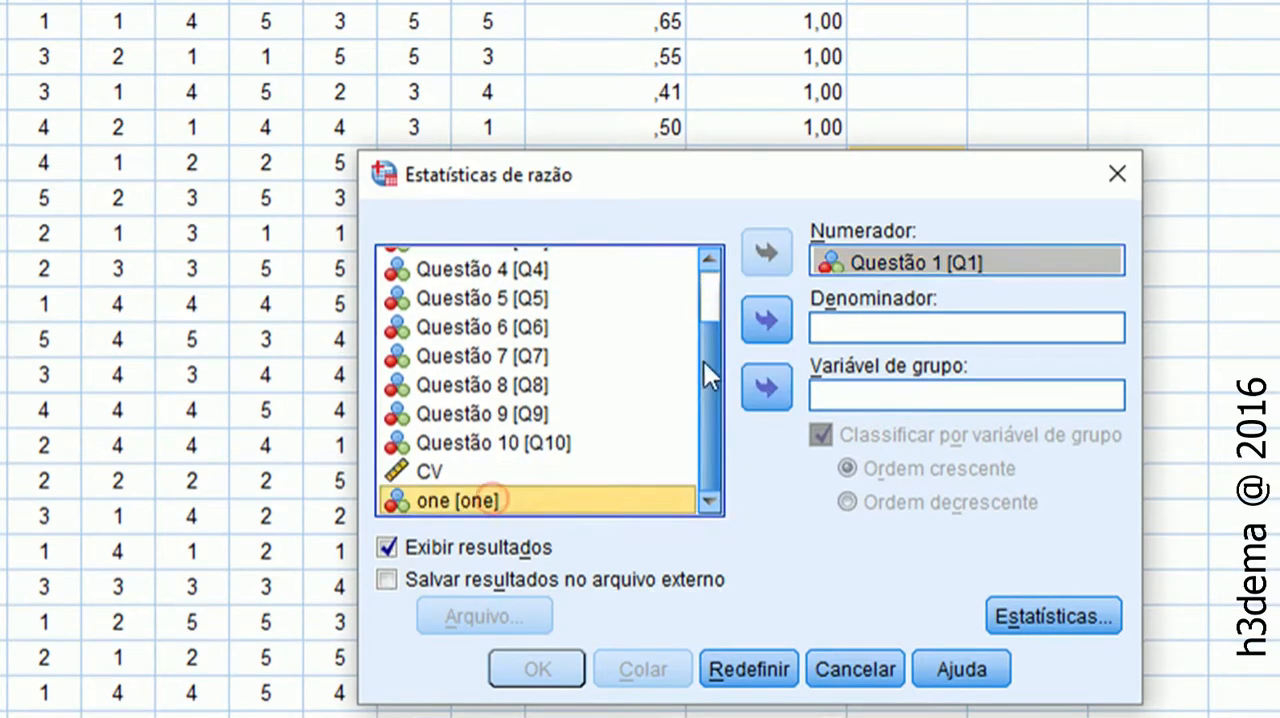
left_click(767, 320)
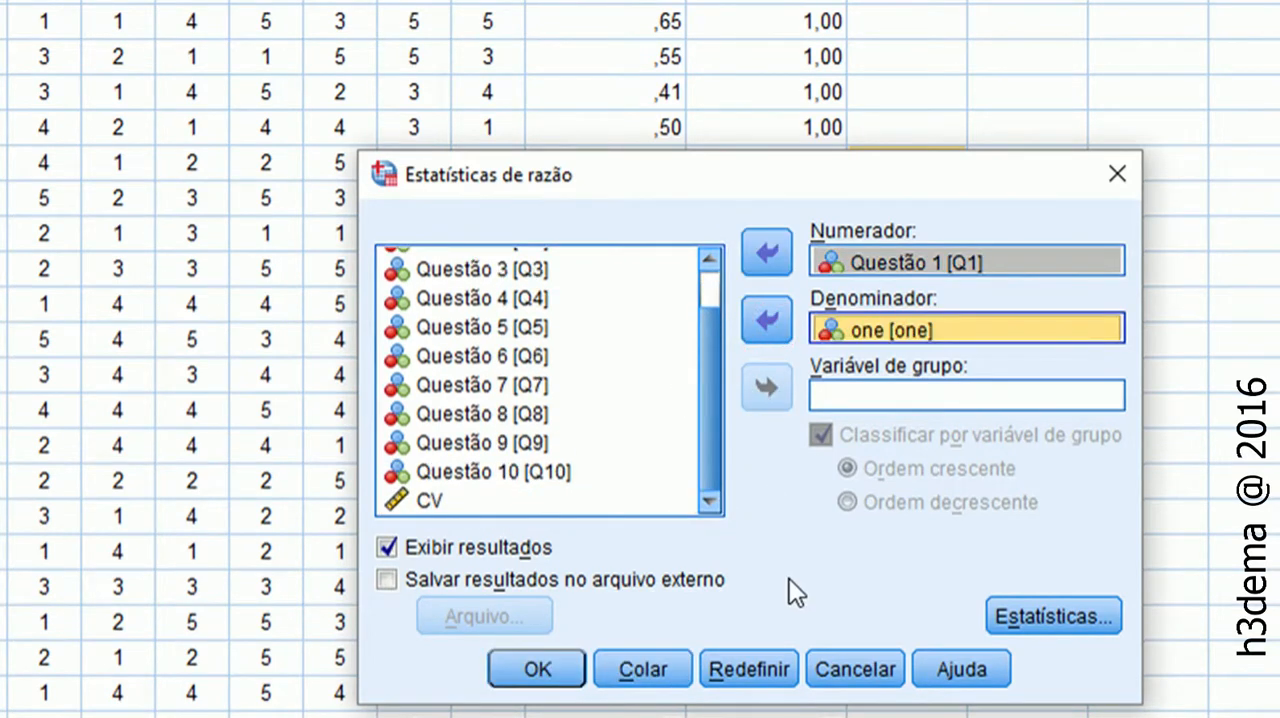
Restrict the ratio statistics to COV centralizado médio, turning off COD, PRD and COV centralizado mediano
left_click(1054, 618)
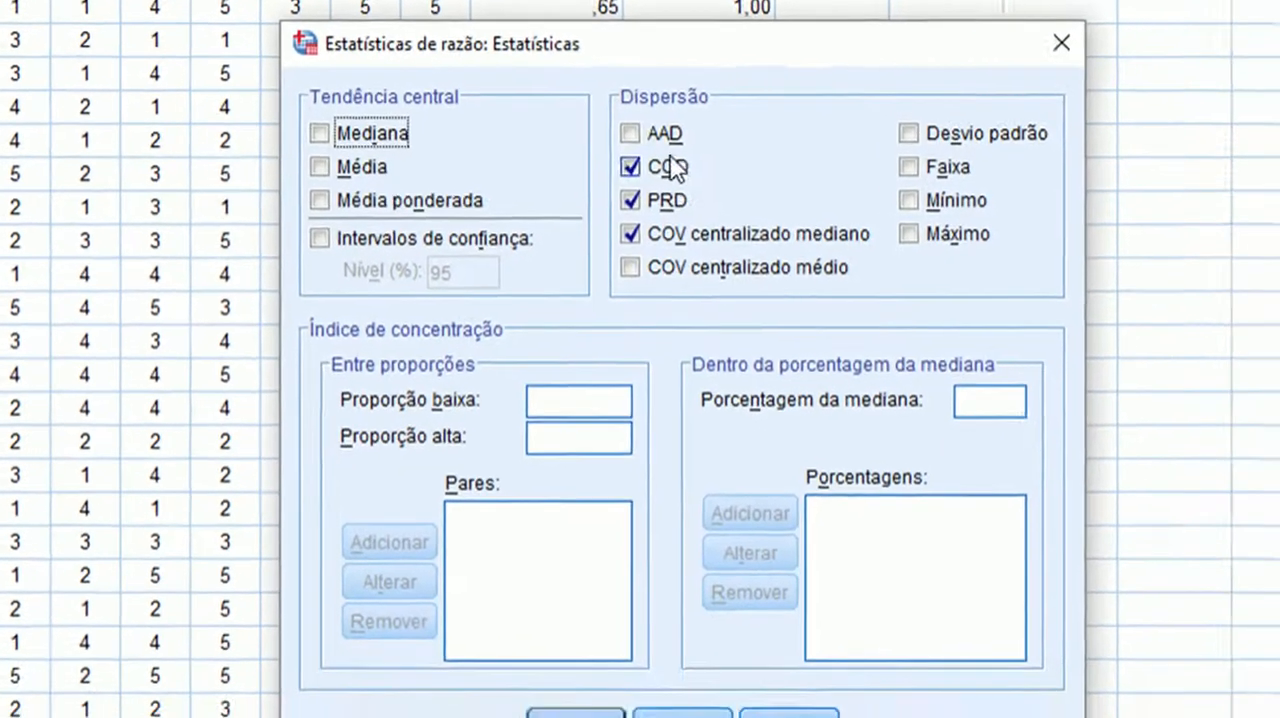
left_click(675, 168)
left_click(668, 200)
left_click(660, 234)
left_click(662, 272)
left_click(617, 256)
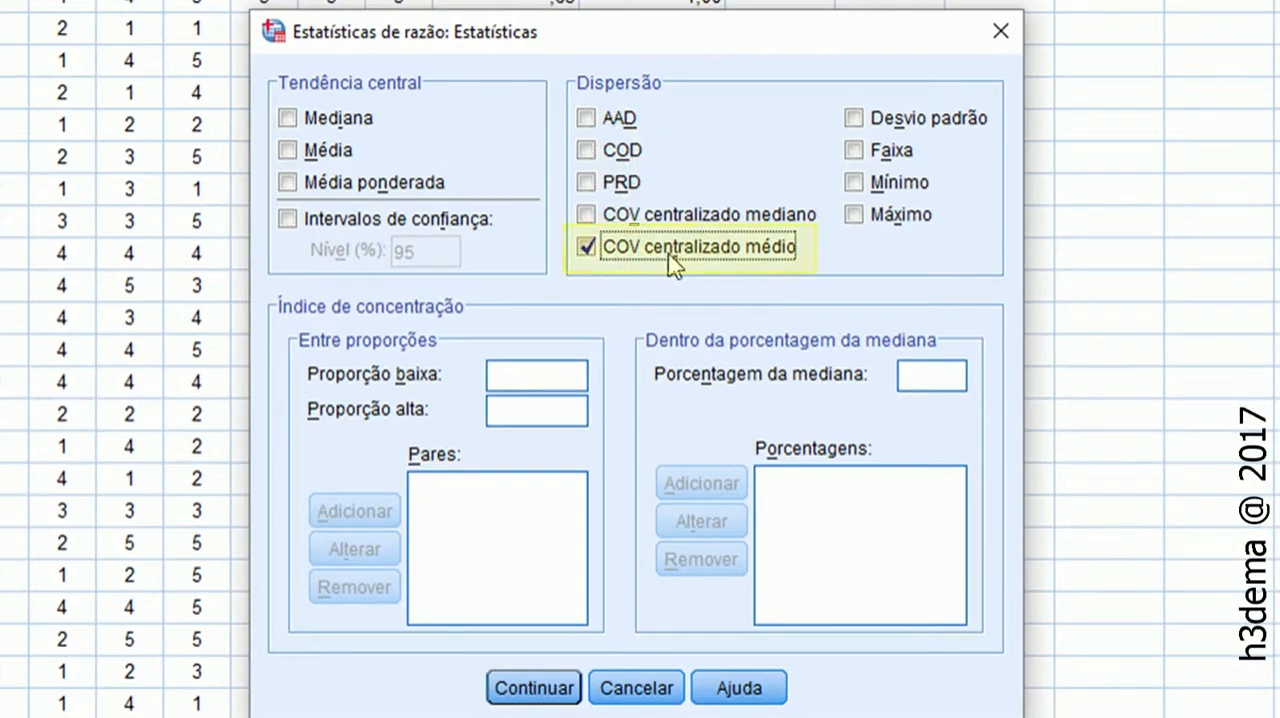
left_click(547, 688)
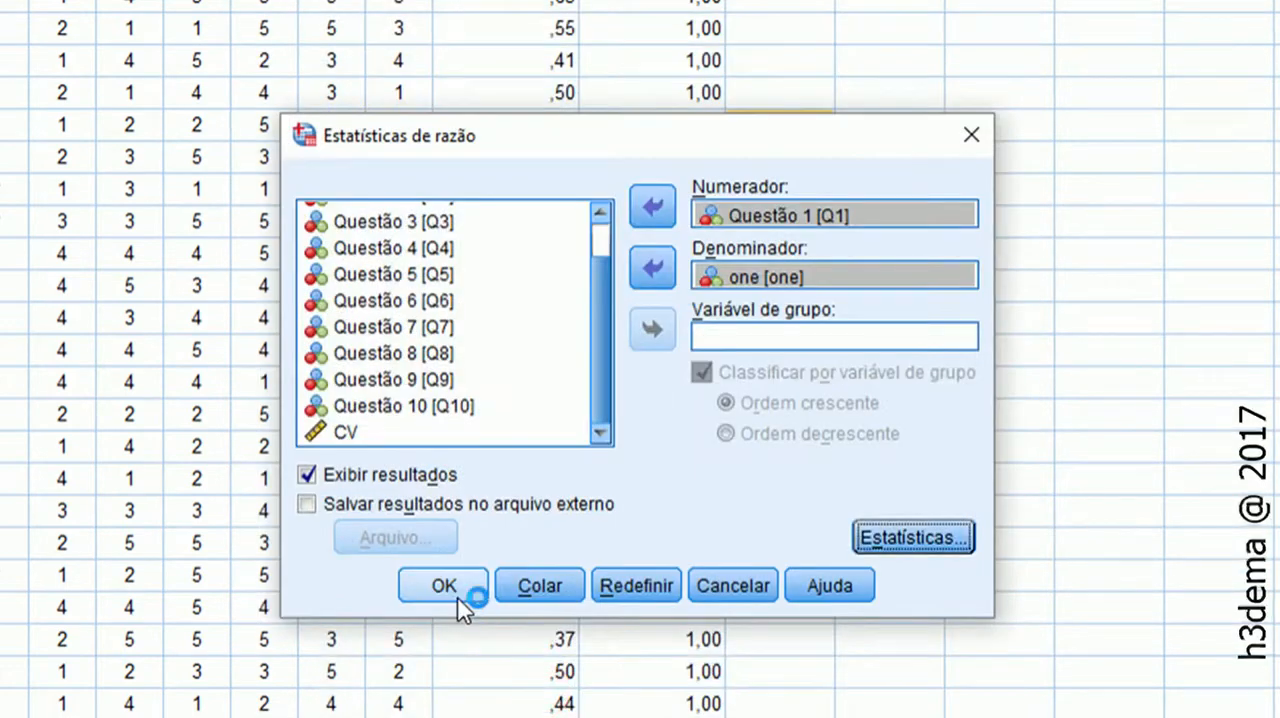
Run the ratio analysis, enlarge the output window and examine the coefficient of variation table for Questão 1 / one
left_click(459, 592)
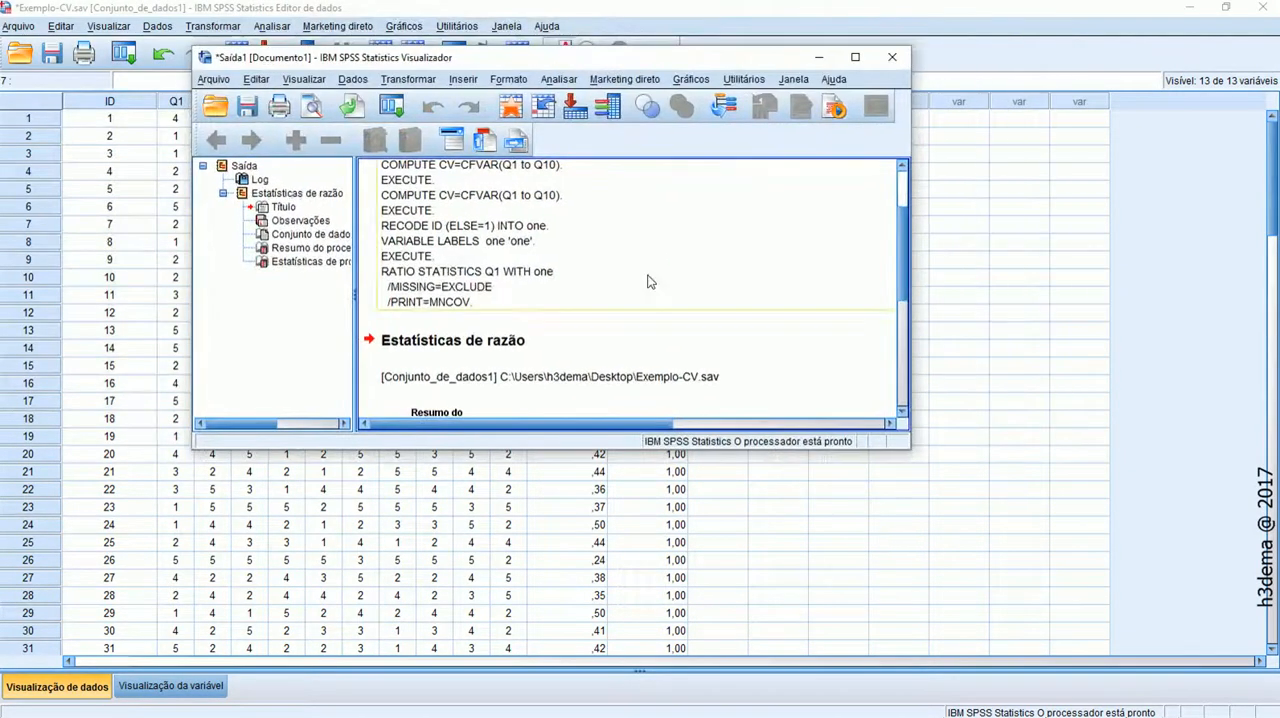
left_click_drag(907, 447, 997, 571)
scroll(775, 446, "down", 4)
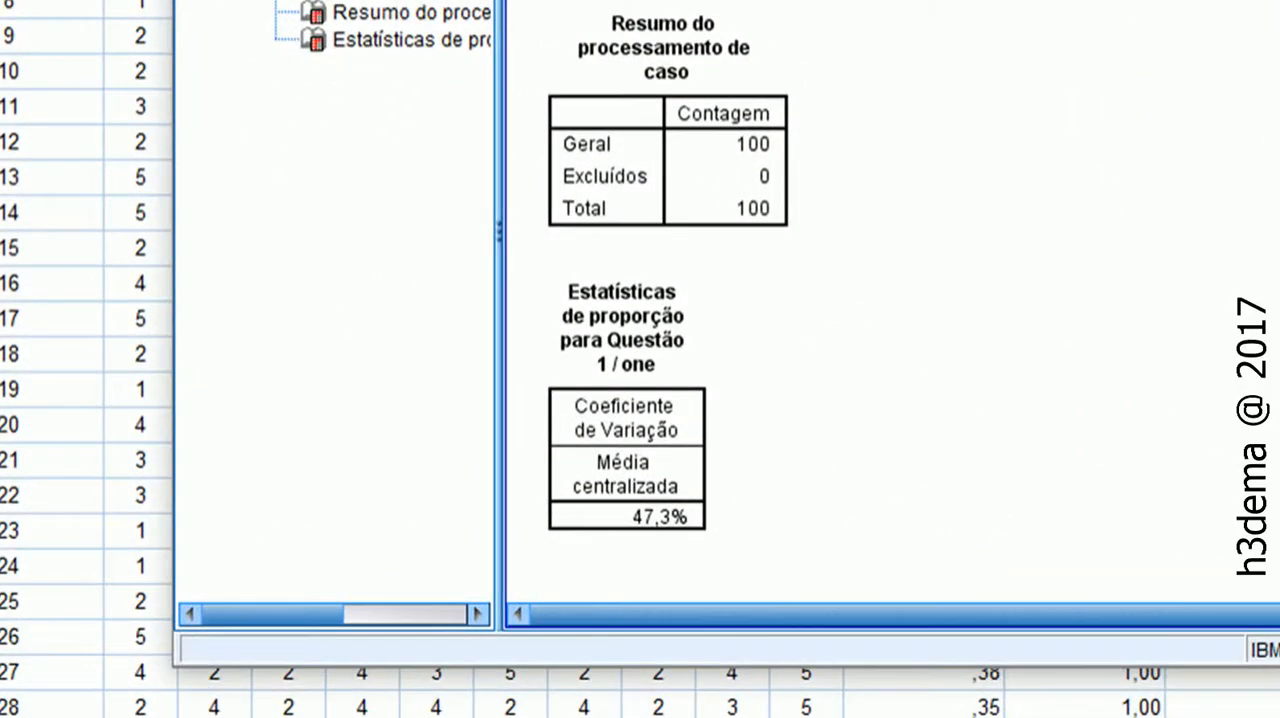
left_click(618, 320)
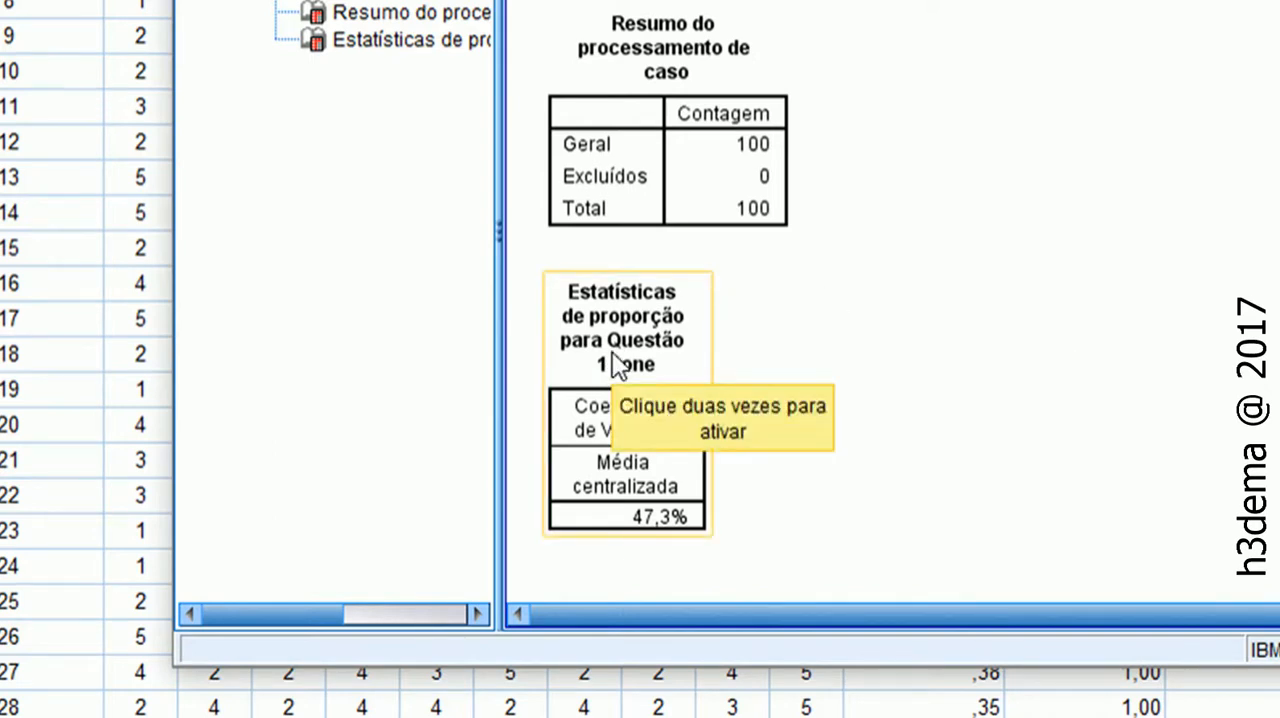
left_click(514, 287)
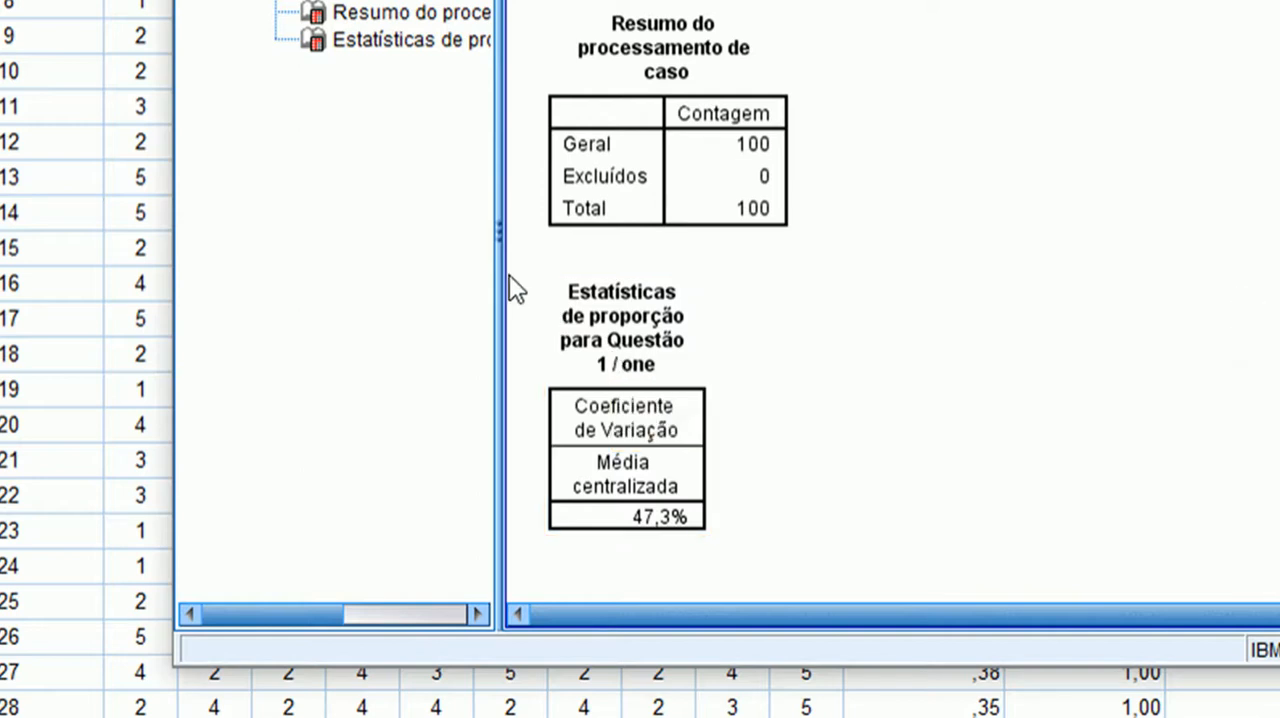